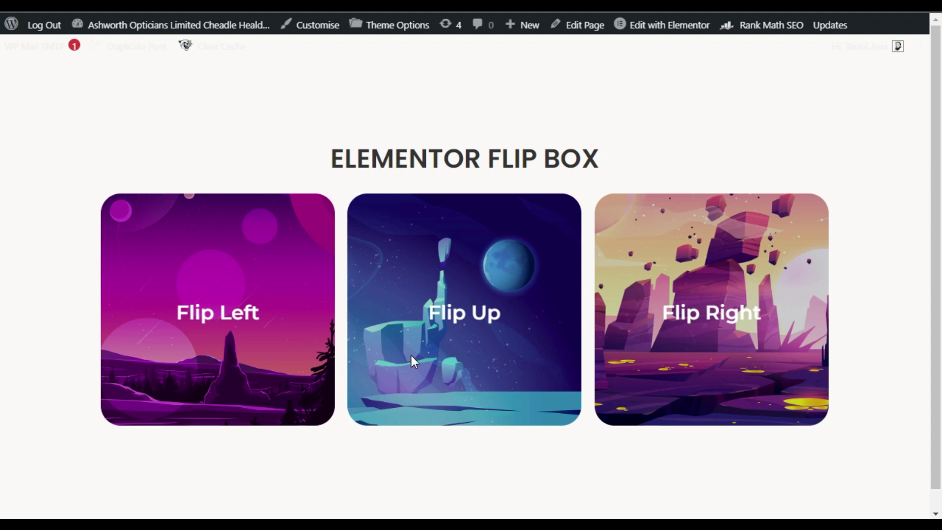
Demonstrate the Flip Left, Flip Up and Flip Right boxes on the live page, then go to the Dashboard.
mouse_move(451, 361)
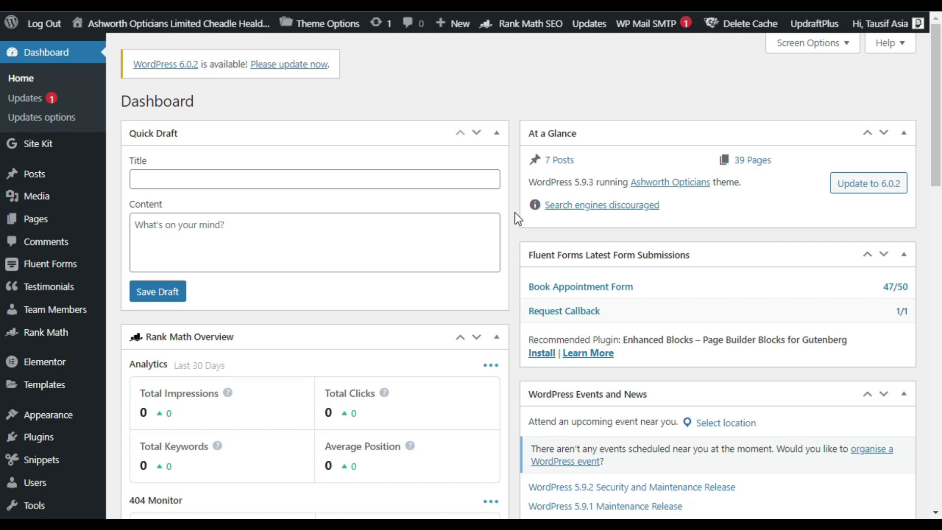
Search Add New Plugins for 'unlimited elements' and confirm it shows Active.
scroll(514, 213, down, 5)
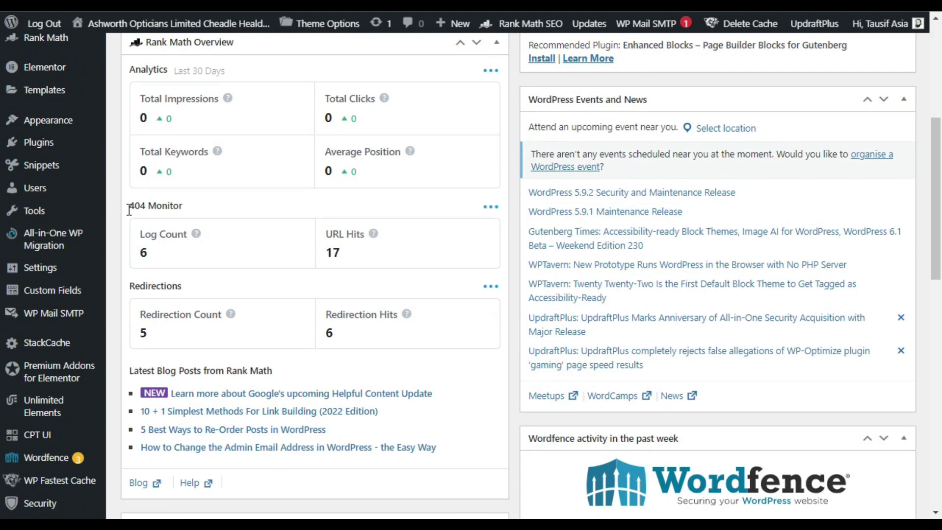
mouse_move(42, 145)
click(132, 168)
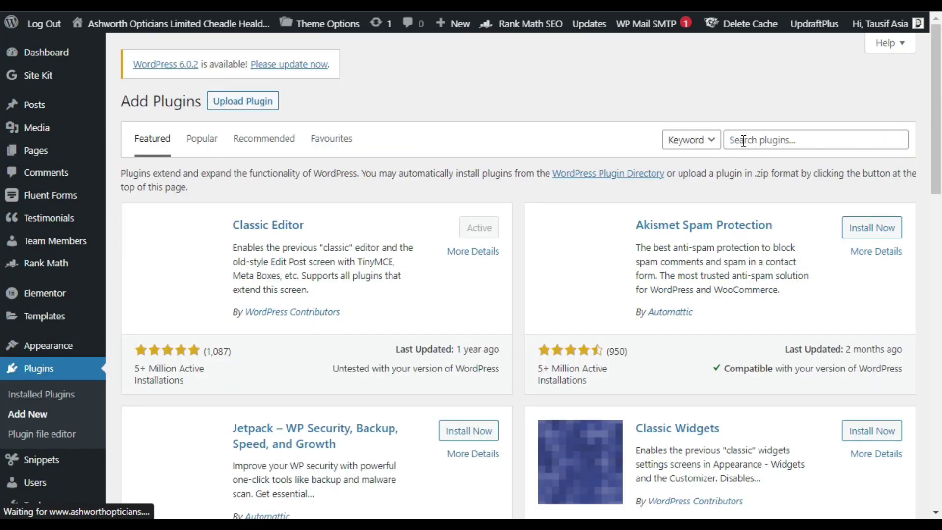
click(743, 141)
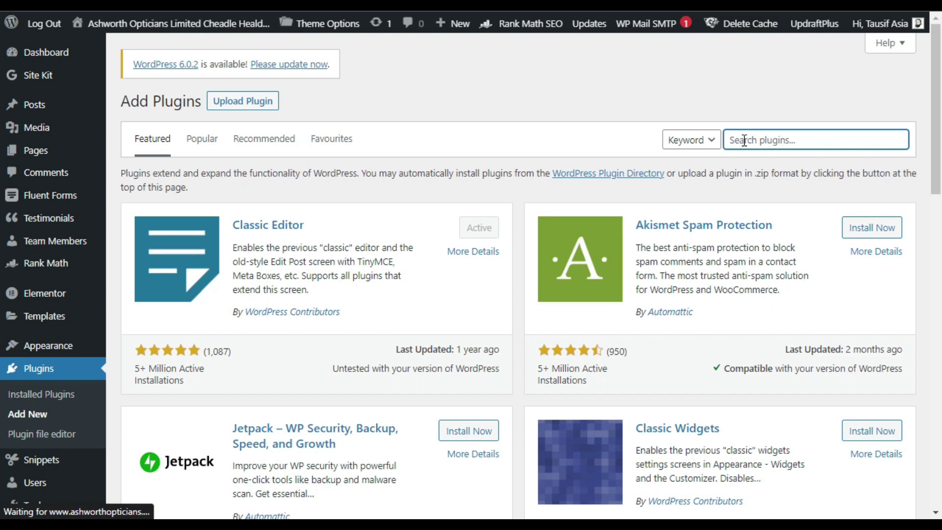
text(unlimited elements)
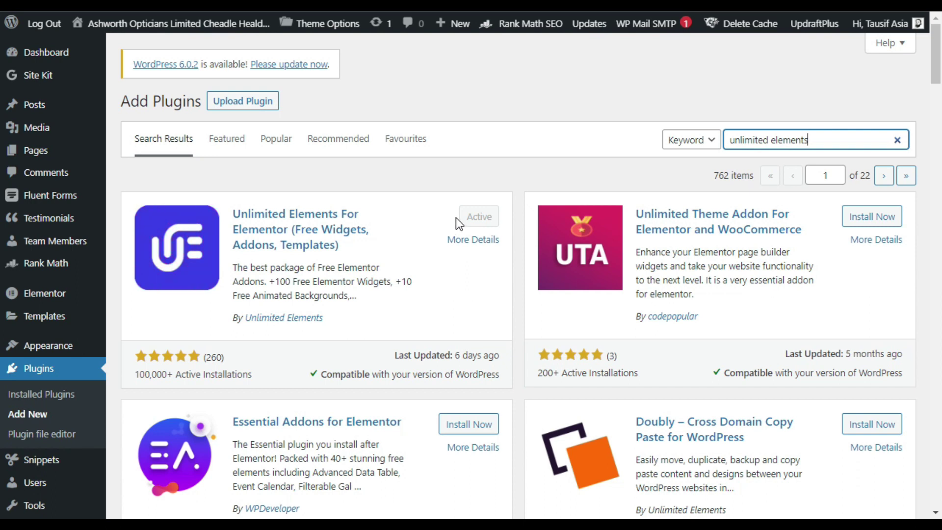
Open the Unlimited Elements widget library from the admin sidebar.
scroll(508, 204, down, 8)
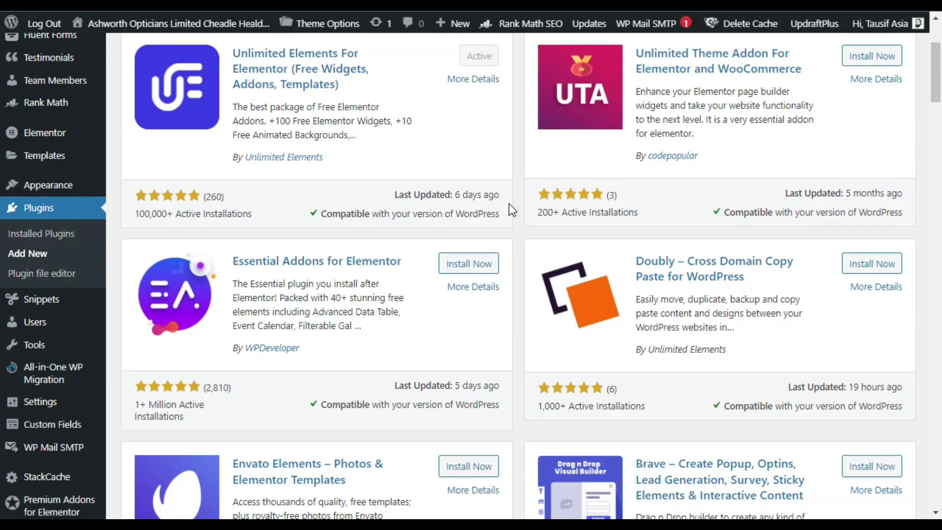
mouse_move(34, 343)
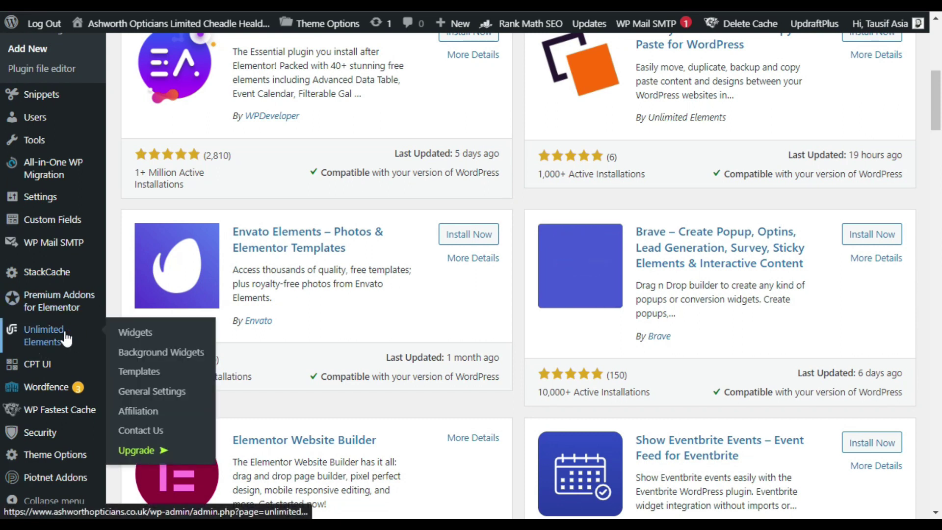
click(150, 334)
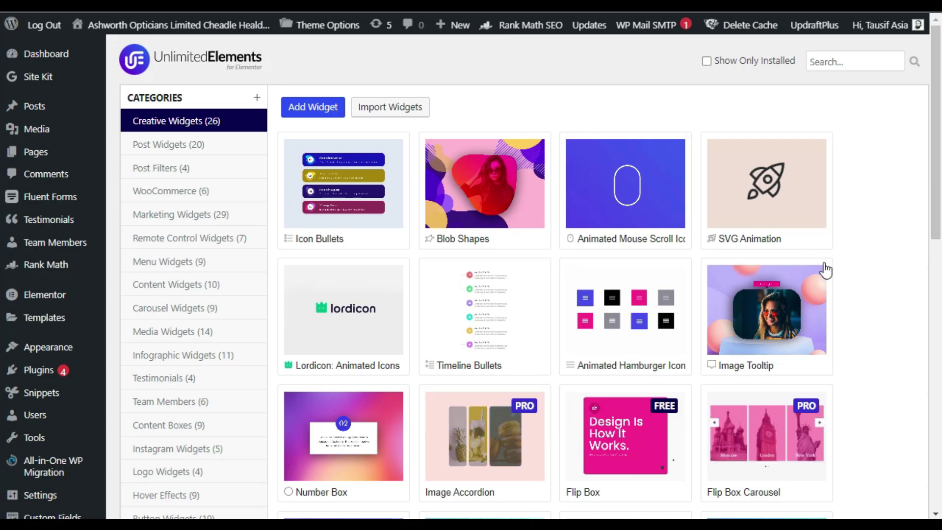
Find the free Flip Box card in the Unlimited Elements widgets and install it.
scroll(875, 304, down, 4)
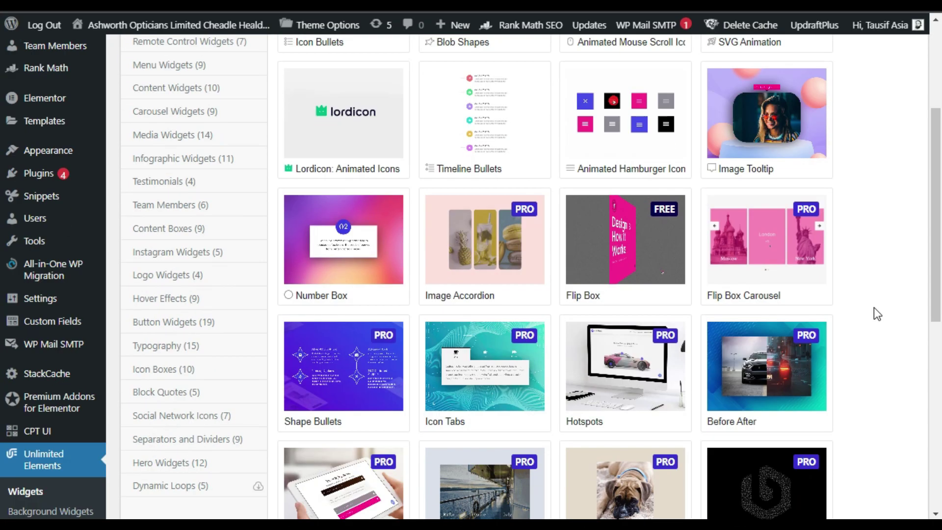
scroll(873, 310, down, 2)
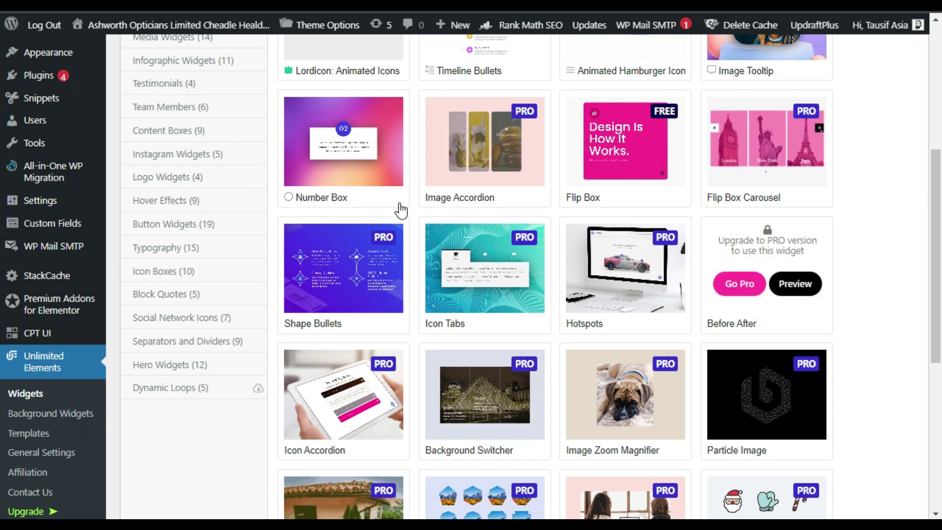
scroll(864, 358, up, 6)
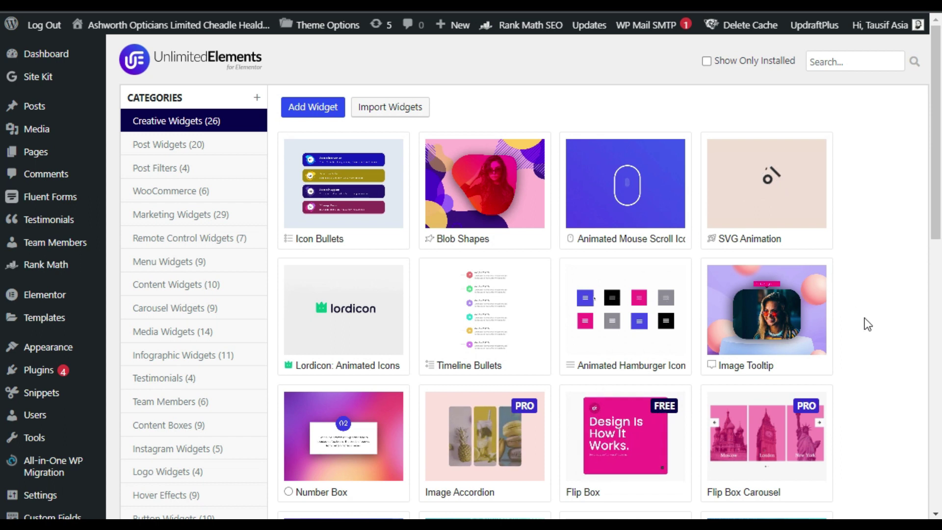
scroll(862, 319, down, 4)
mouse_move(578, 267)
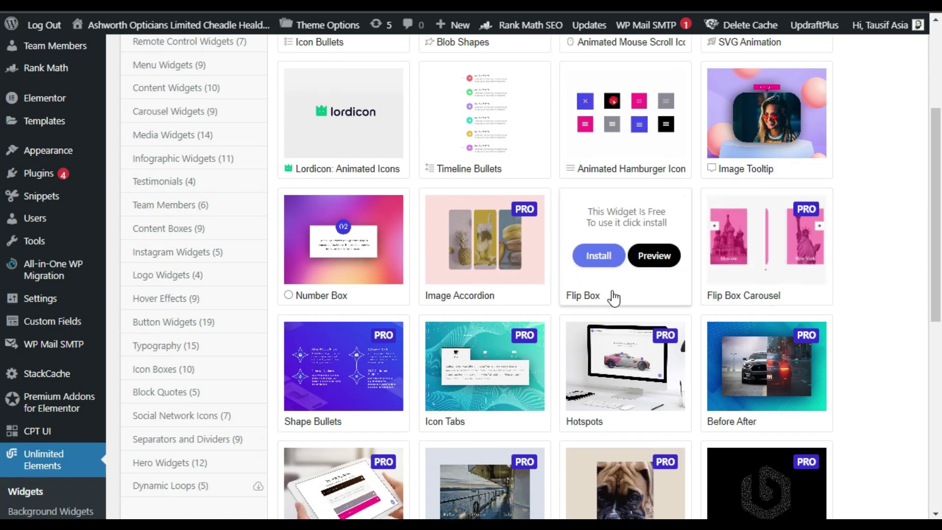
click(599, 257)
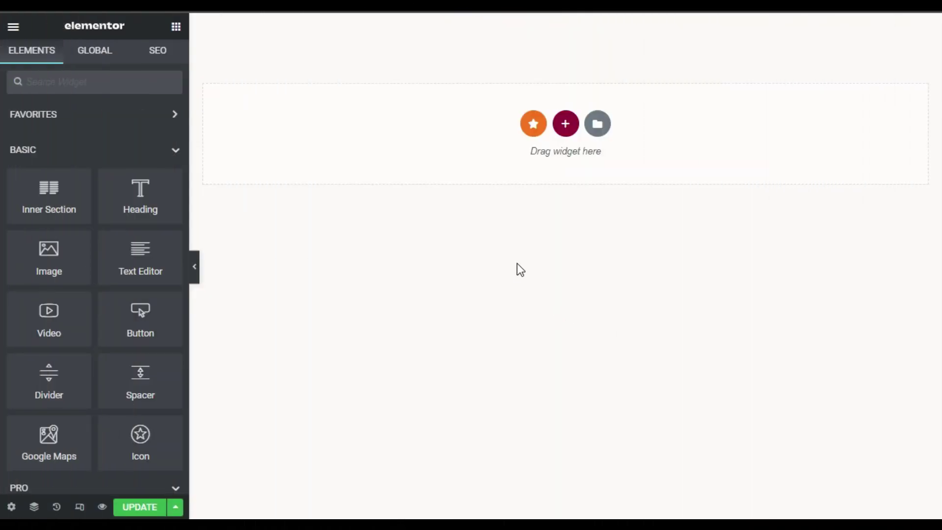
Add a one-column, Fit To Screen section containing a Heading widget.
click(565, 127)
click(391, 155)
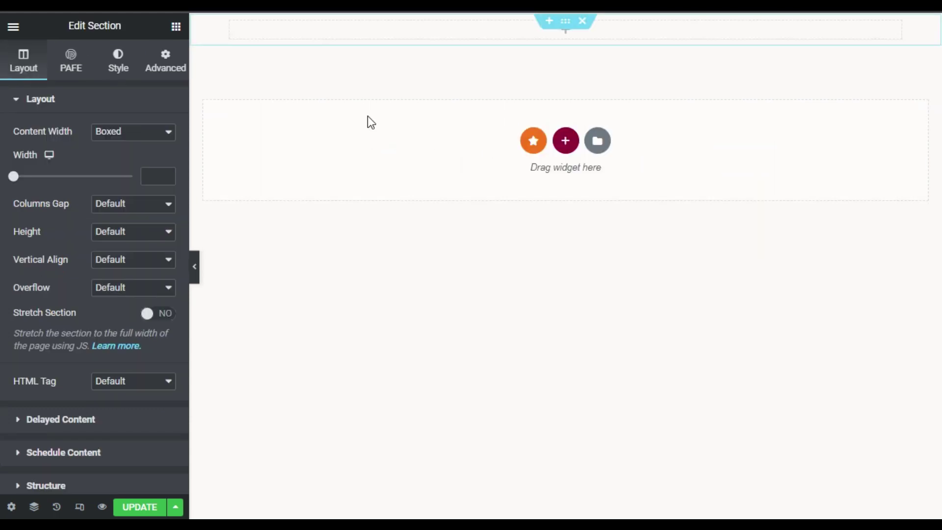
click(113, 241)
click(129, 261)
click(563, 271)
drag(152, 185, 555, 267)
Change the heading text to 'Elementor Flip Box' and centre it.
drag(93, 173, 4, 139)
text(Elementor Flip Boc)
key(BackSpace)
text(x)
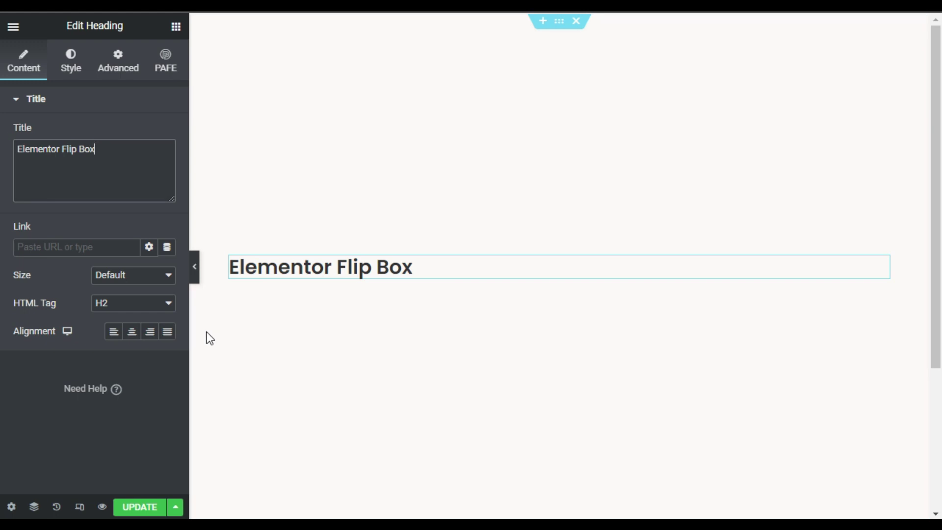
click(132, 332)
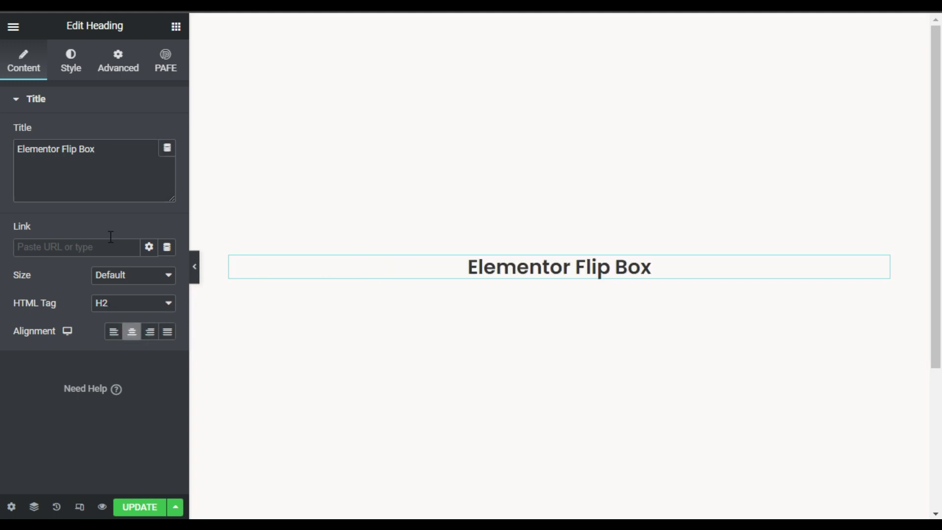
Style the heading at size 45, weight 700, uppercase, and place an inner section below it.
click(67, 71)
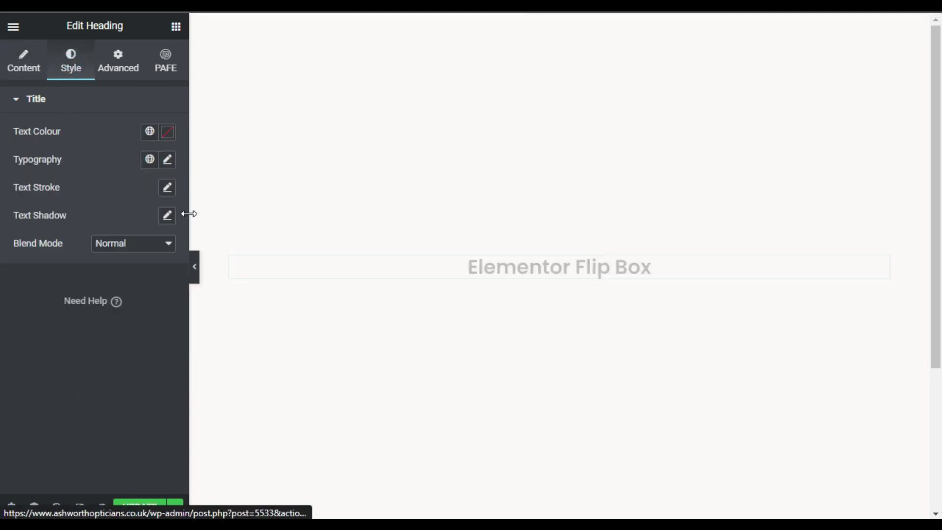
click(166, 159)
drag(26, 268, 49, 273)
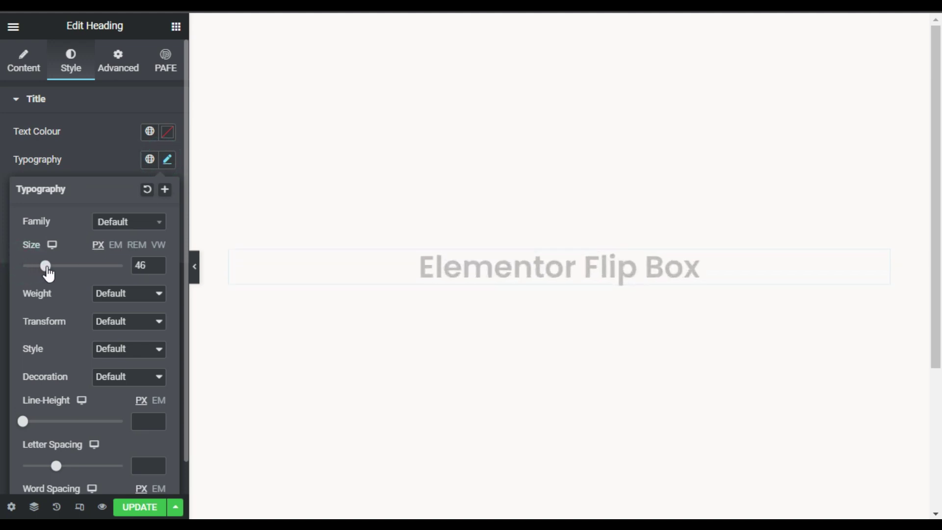
click(157, 268)
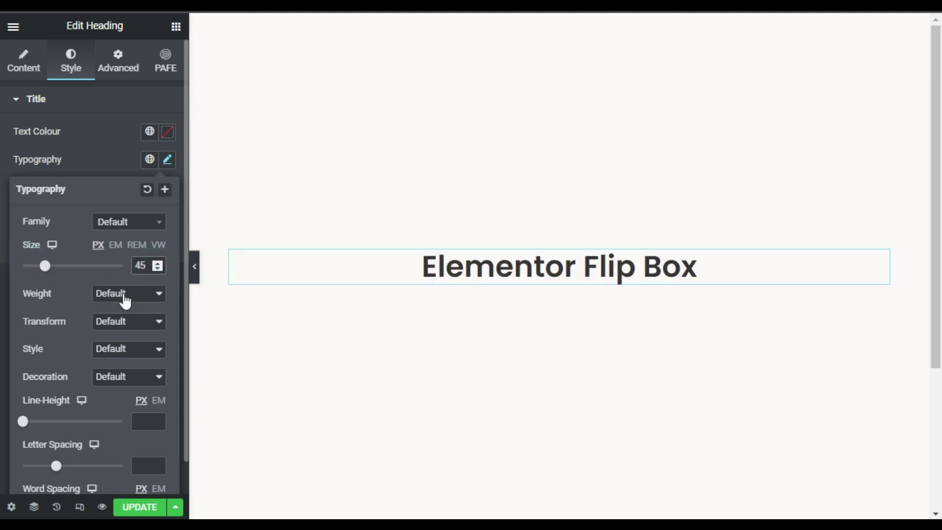
click(110, 297)
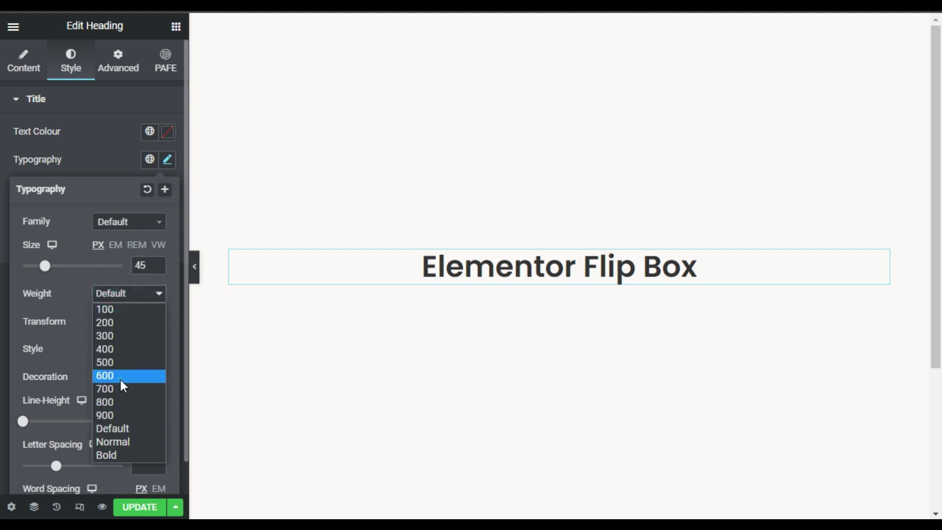
click(113, 388)
click(110, 323)
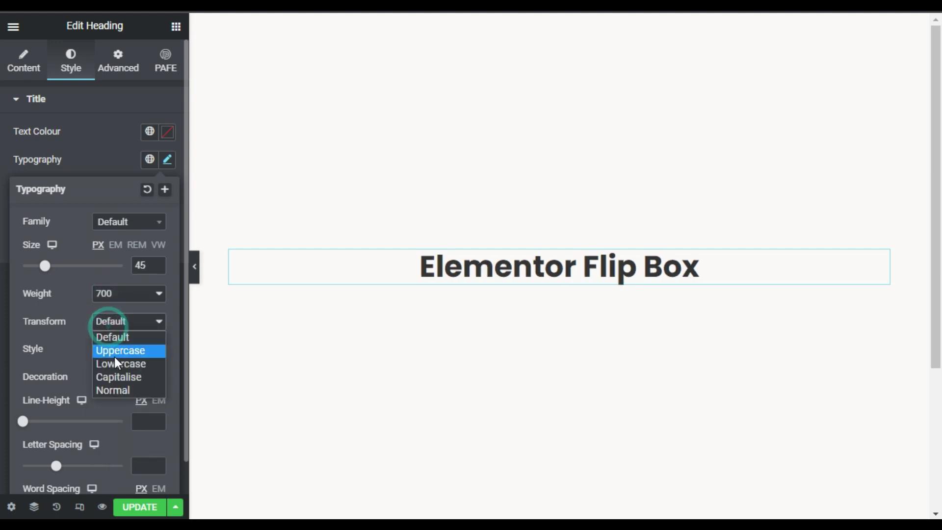
click(118, 354)
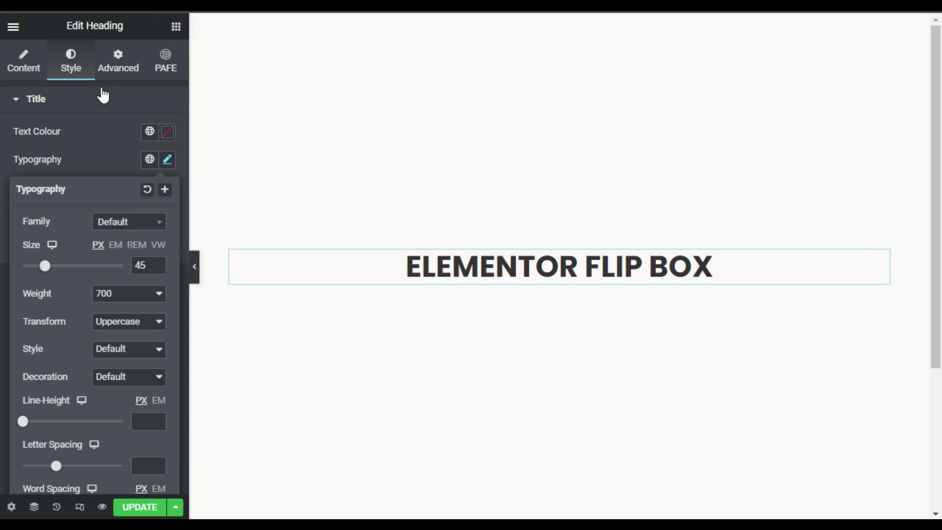
drag(42, 211, 581, 282)
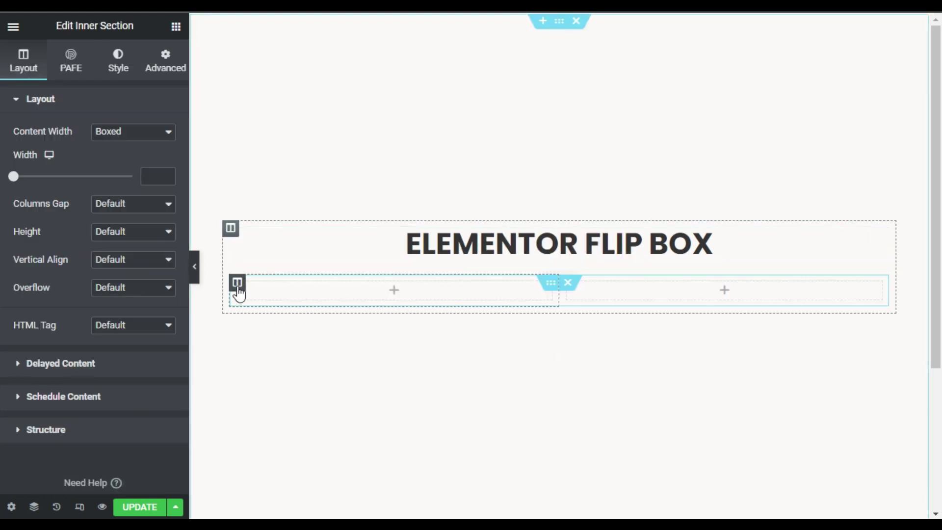
Add a third inner-section column and drop a Flip Box, found via 'fli', into the middle column.
right_click(237, 289)
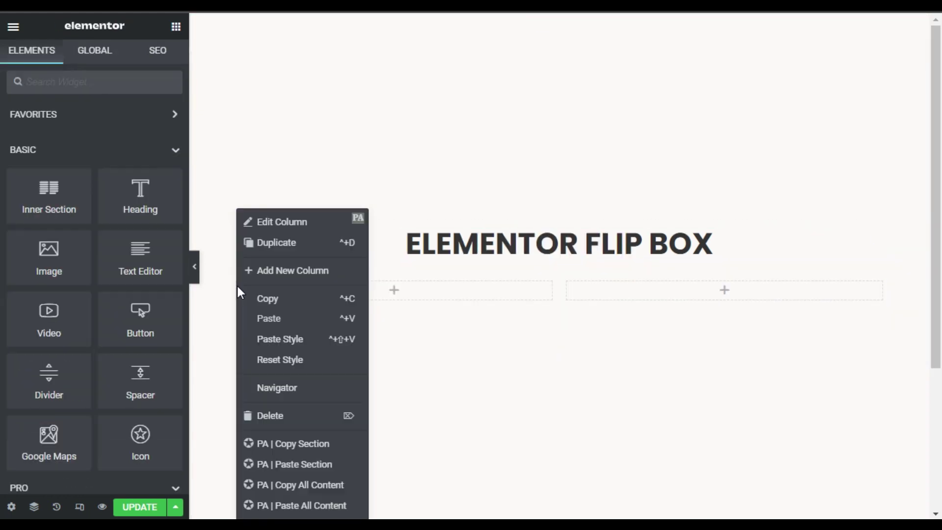
click(310, 273)
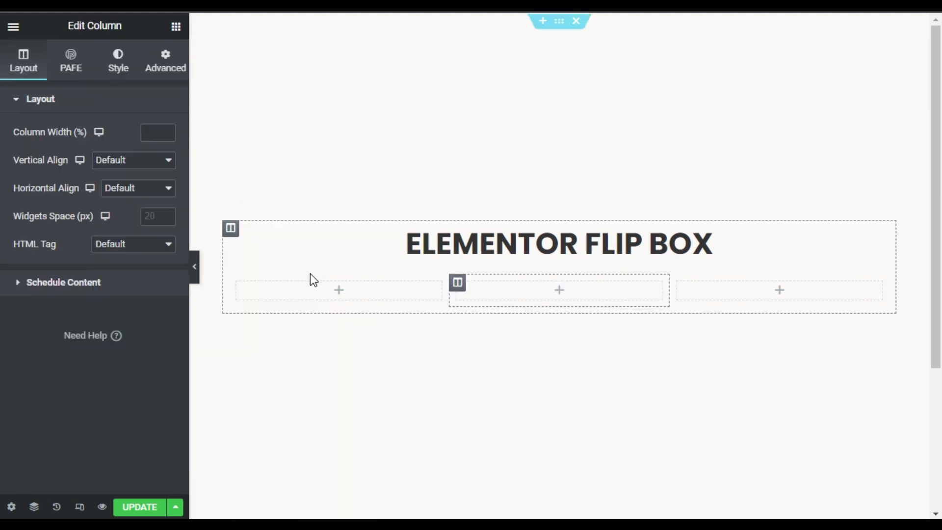
click(561, 303)
click(95, 76)
text(fli)
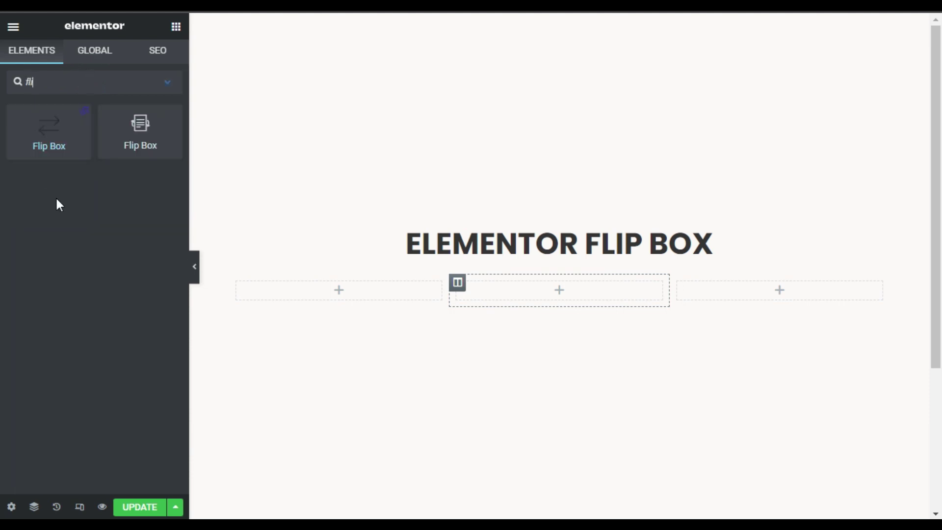
mouse_move(37, 135)
drag(39, 125, 402, 330)
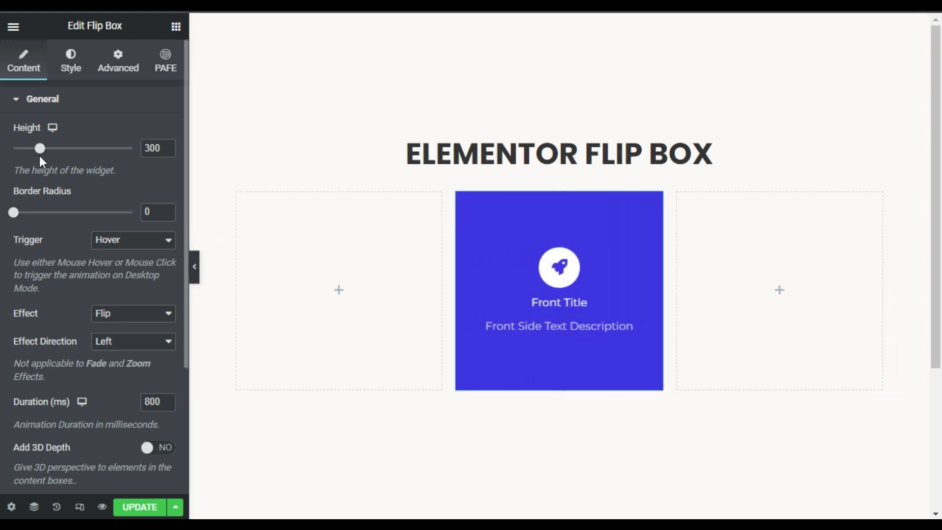
Make the flip box 360 high with slightly rounded corners.
drag(40, 151, 47, 153)
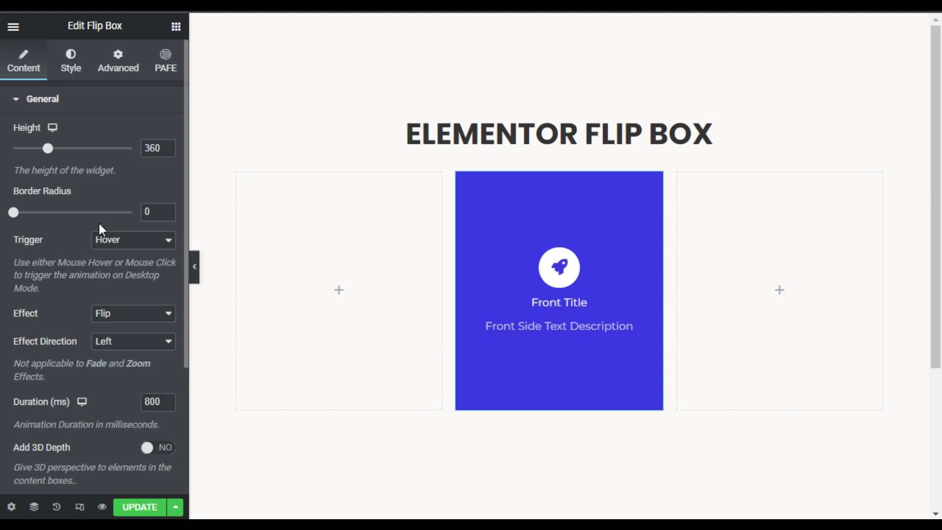
drag(22, 216, 24, 216)
double_click(150, 205)
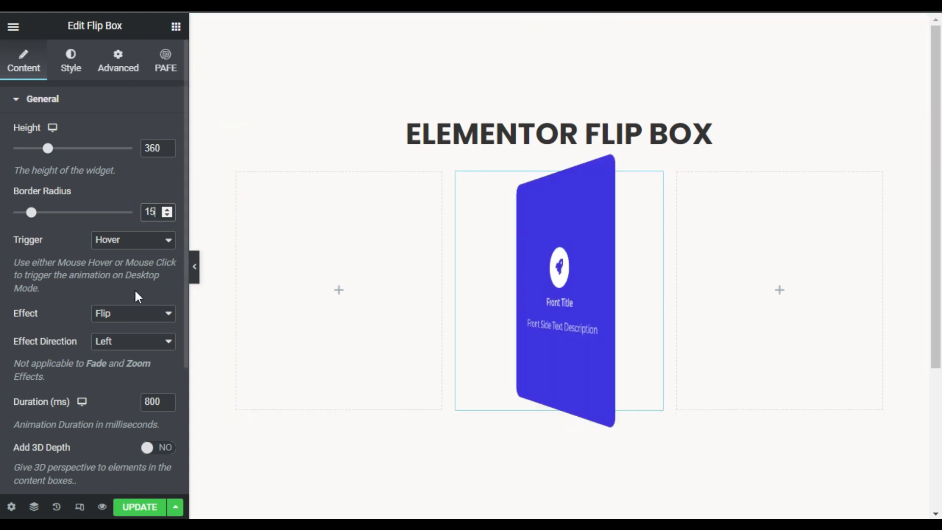
Set the flip trigger to Mouse Click and test flipping the card.
click(122, 240)
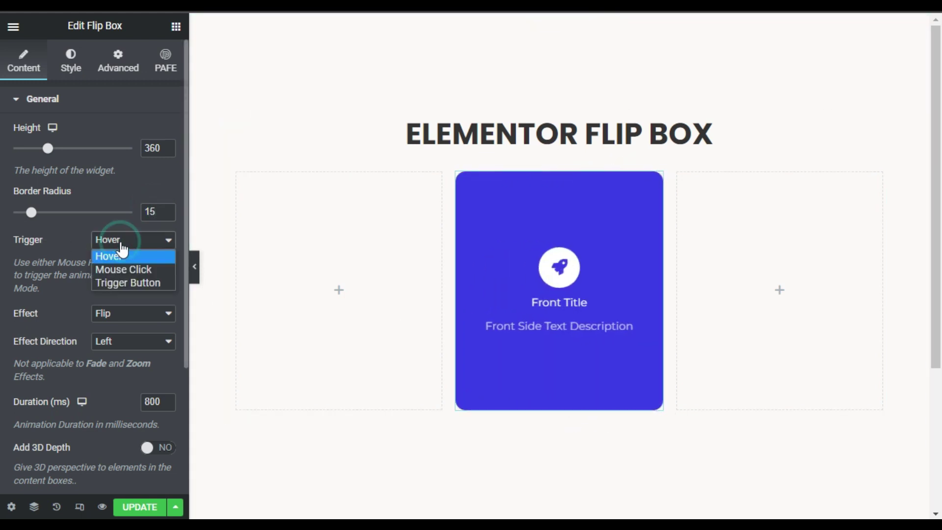
click(143, 272)
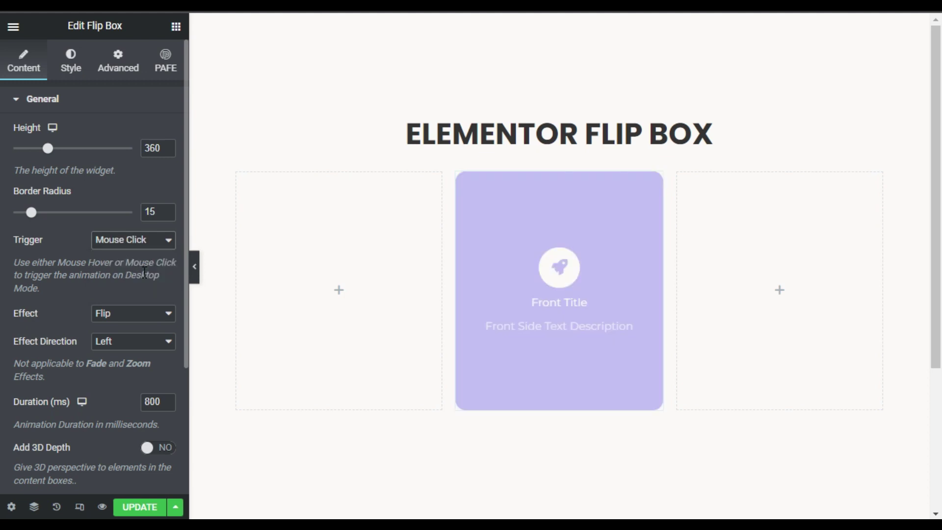
click(557, 364)
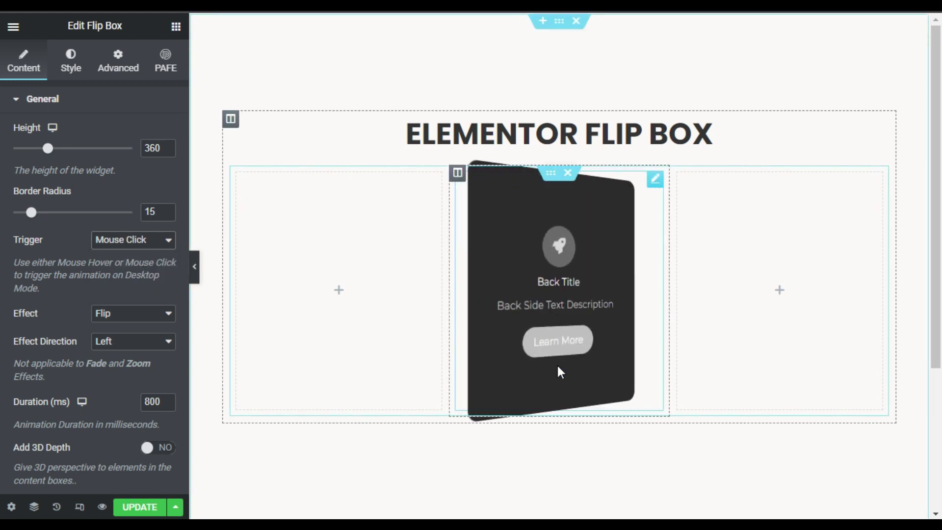
click(542, 387)
Test the Trigger Button mode with its round button, then return the trigger to Hover.
click(112, 240)
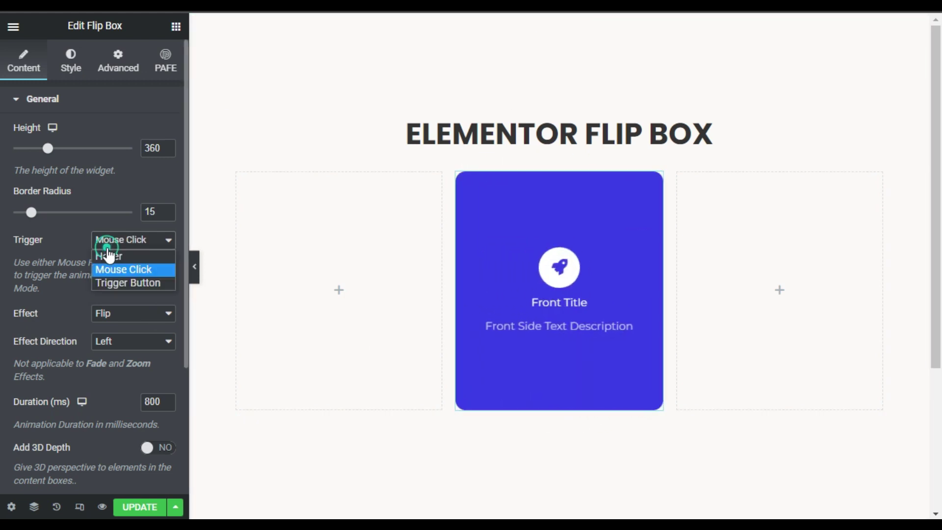
click(136, 285)
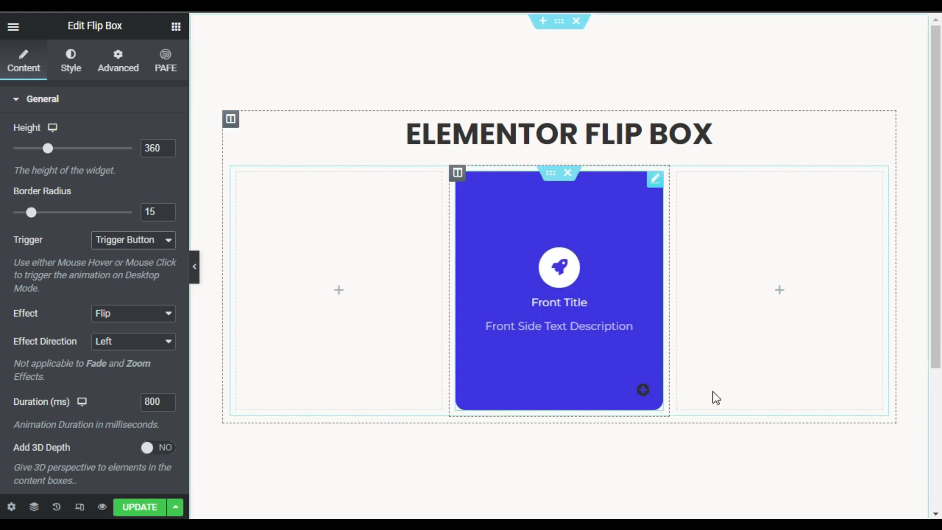
click(643, 393)
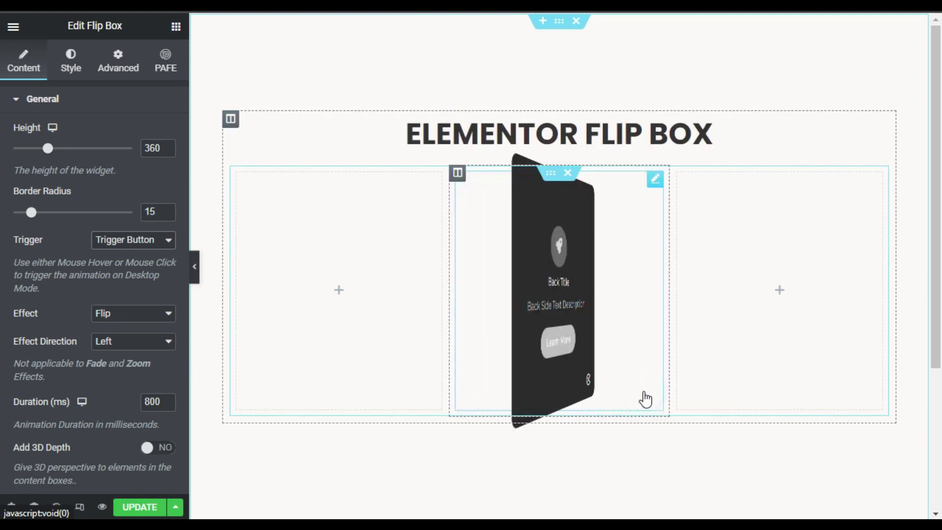
click(644, 391)
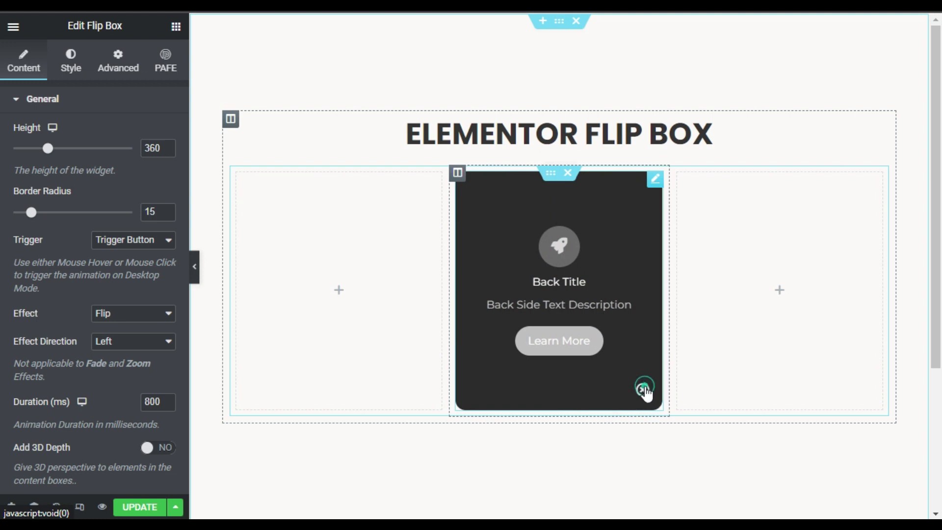
click(644, 390)
click(144, 241)
click(142, 255)
Keep the Flip effect after trying Swap, lengthen the duration and enable 3D depth.
scroll(34, 304, down, 2)
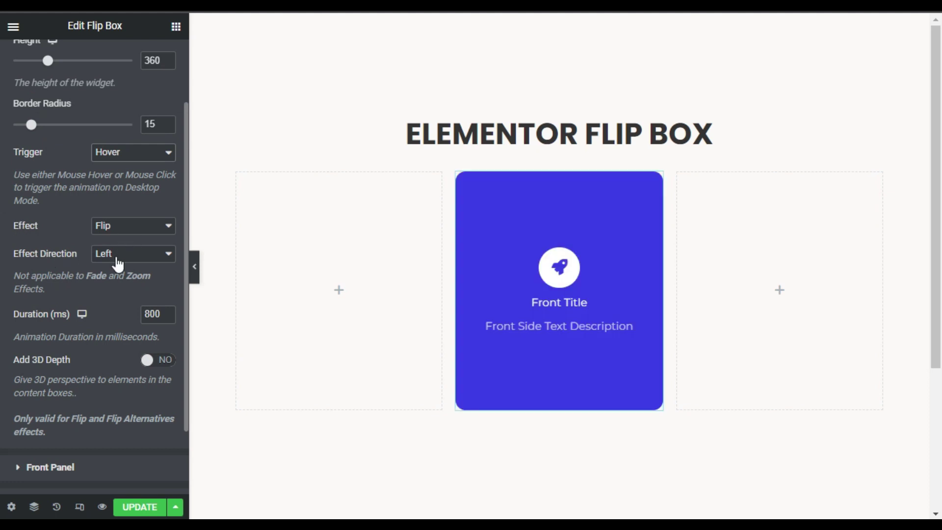
click(119, 231)
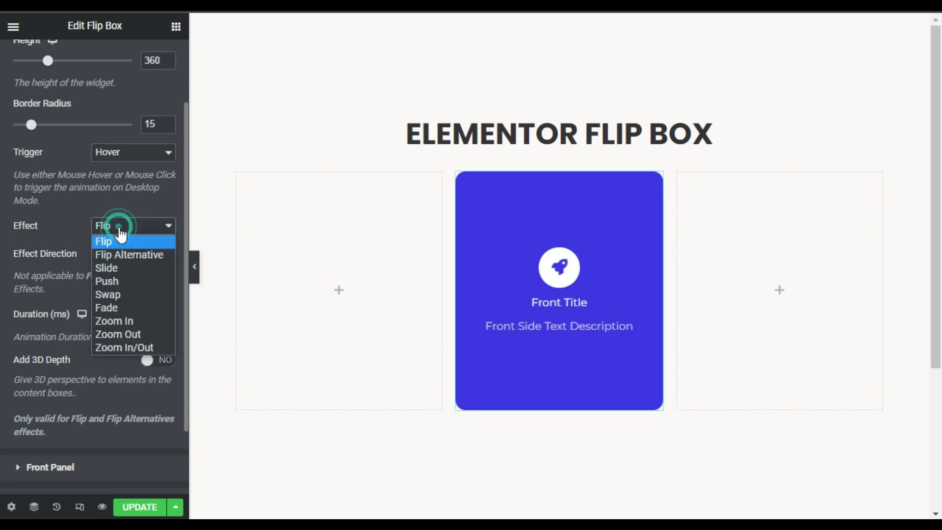
click(128, 294)
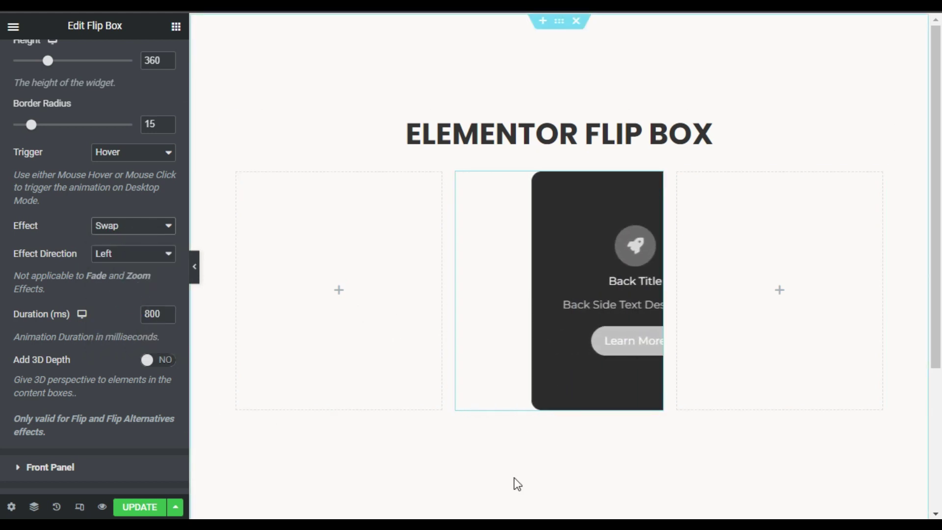
click(143, 226)
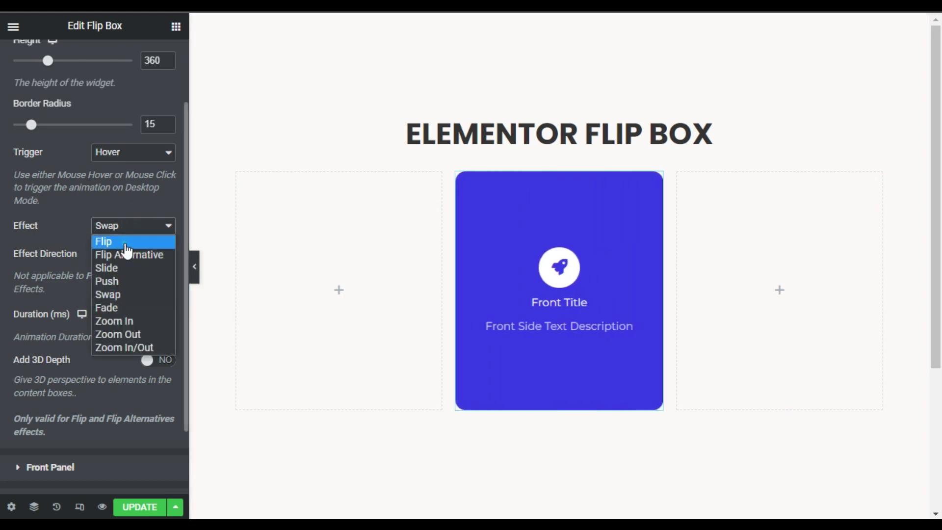
click(124, 243)
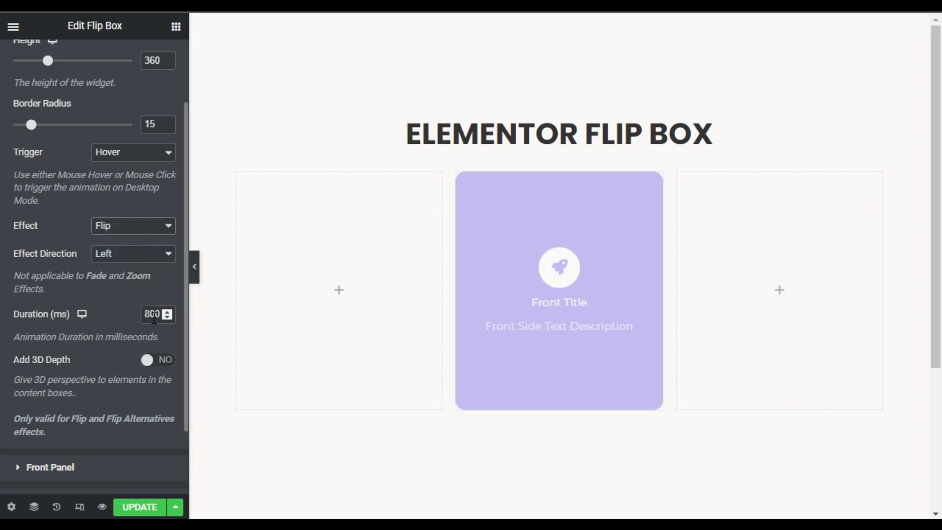
drag(153, 314, 143, 314)
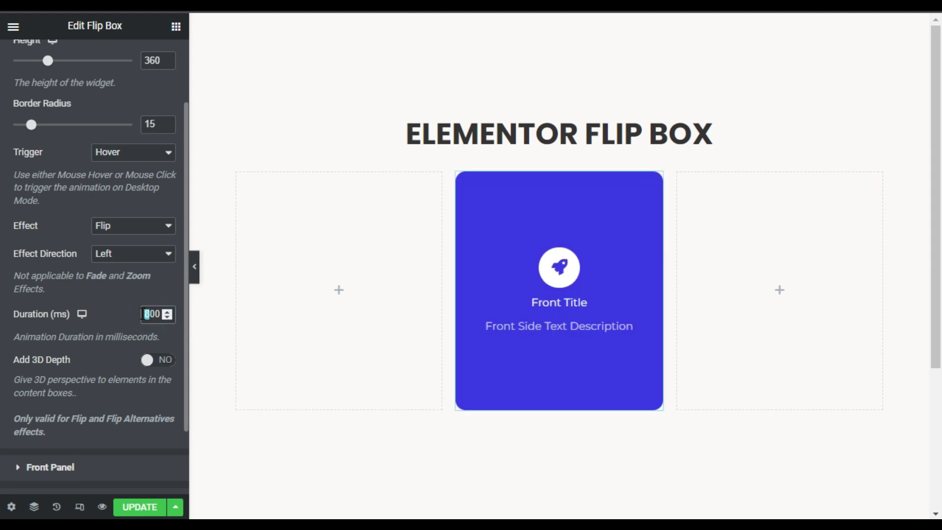
drag(19, 361, 86, 361)
click(152, 361)
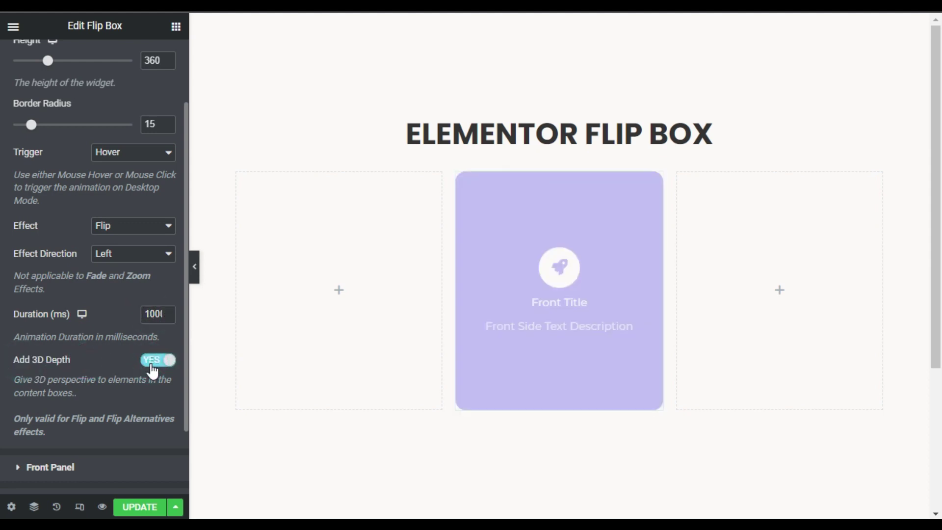
mouse_move(640, 368)
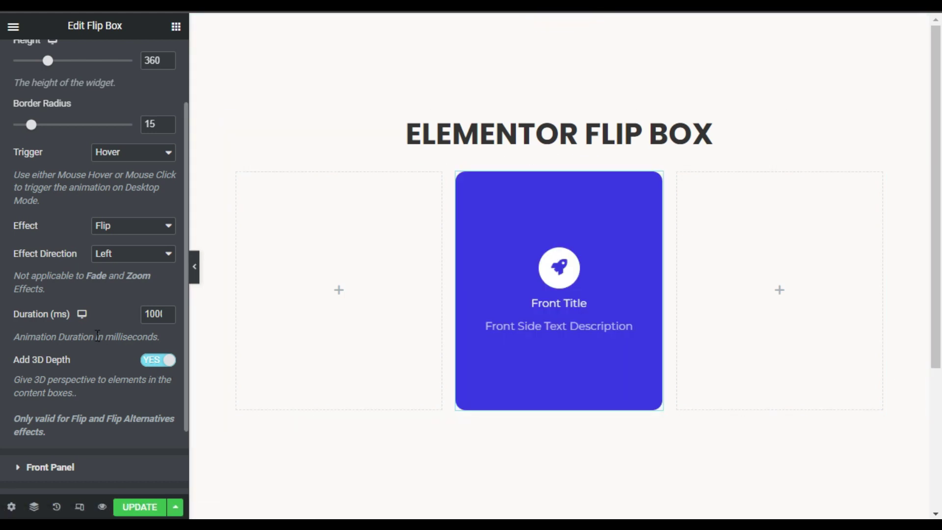
Hide the front icon and description, plus the back icon, title, description and trigger button.
scroll(93, 294, down, 2)
click(67, 197)
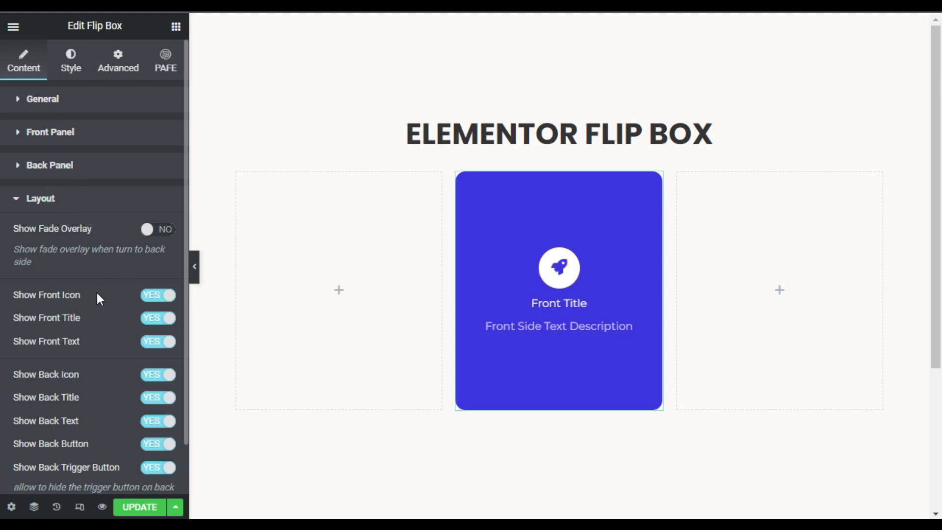
scroll(96, 287, down, 1)
click(166, 240)
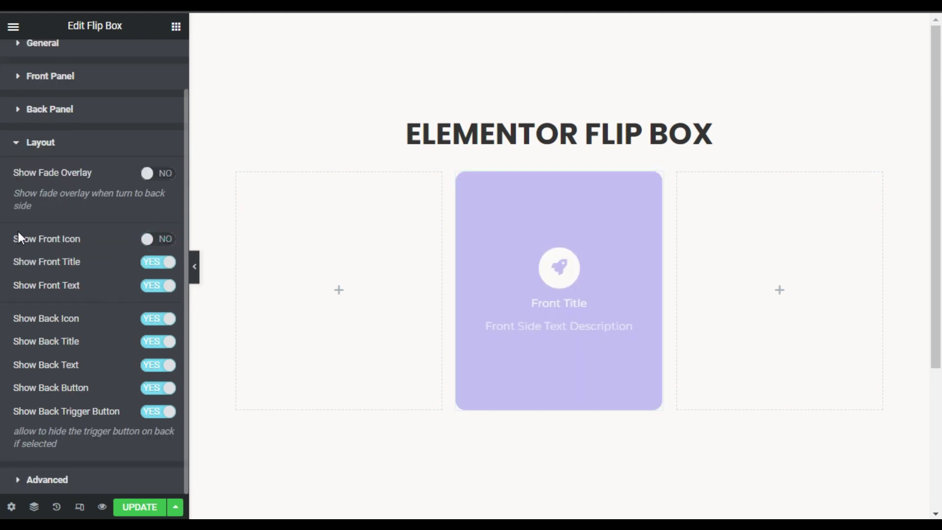
click(158, 286)
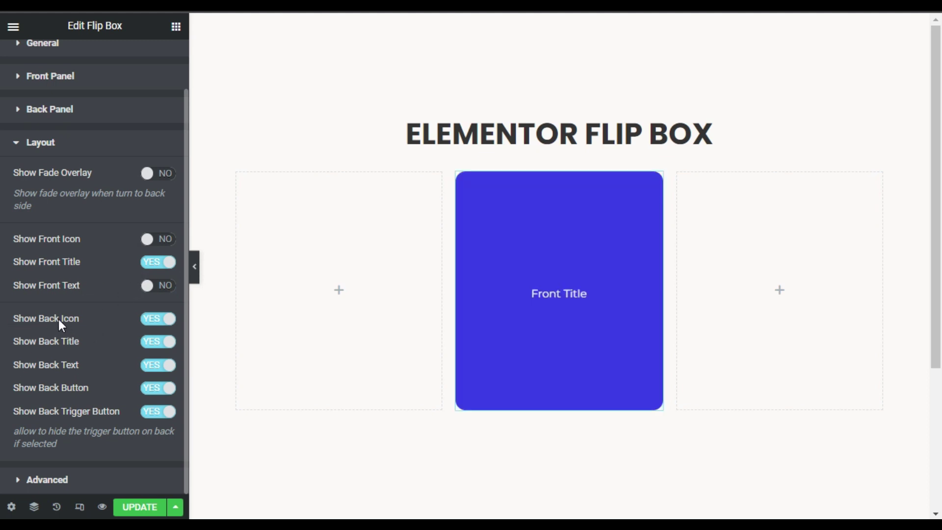
click(158, 319)
click(153, 342)
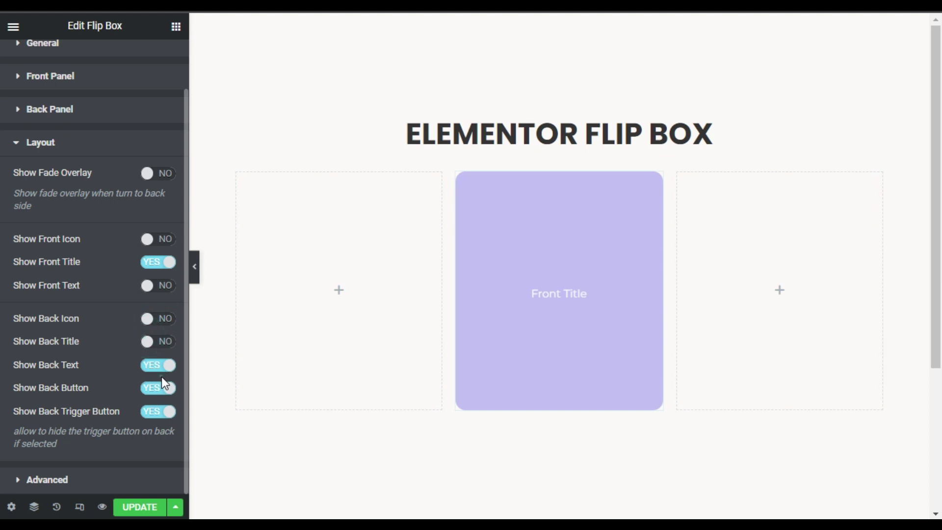
click(159, 365)
click(156, 412)
Adjust further Layout settings of the flip box.
drag(15, 388, 105, 387)
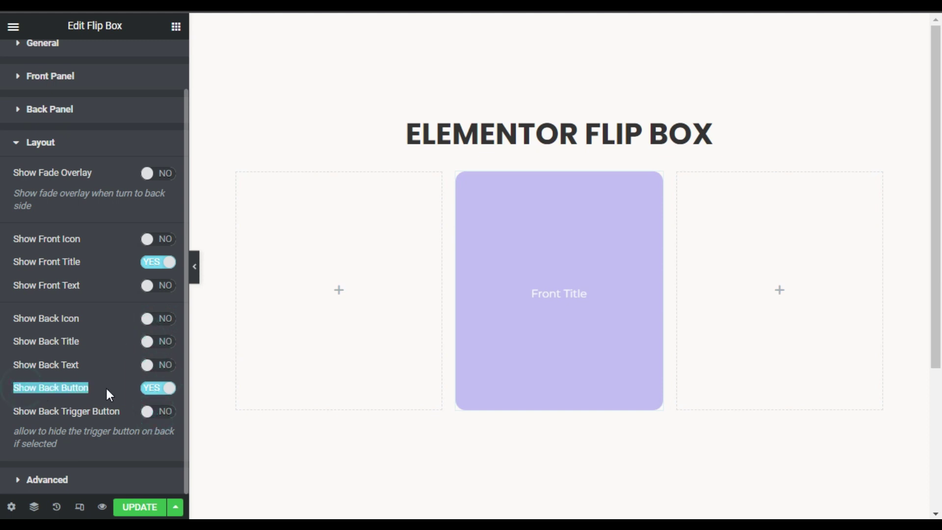
click(96, 386)
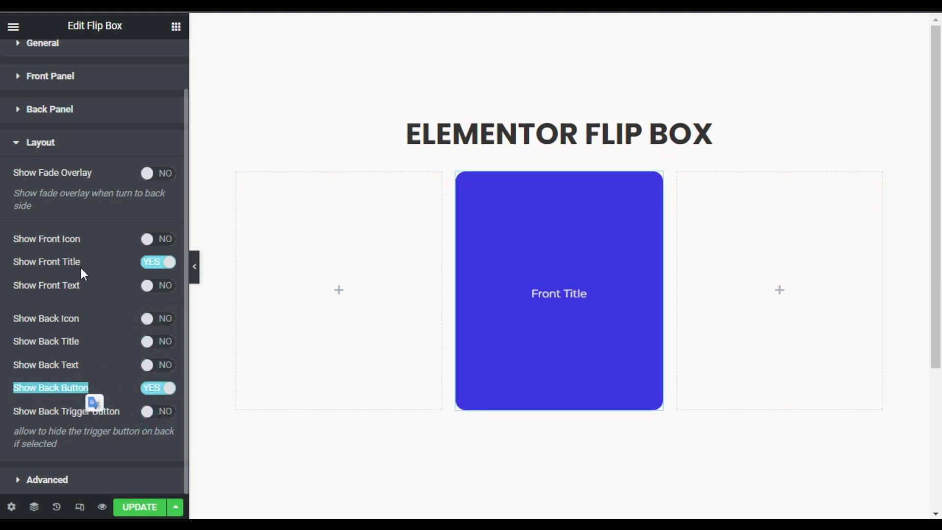
drag(81, 263, 23, 264)
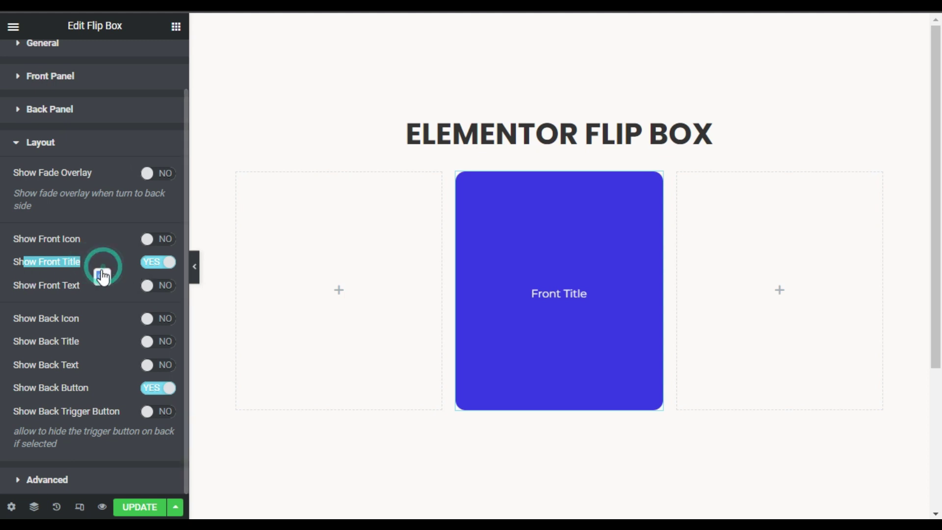
triple_click(87, 251)
scroll(93, 280, up, 1)
click(96, 322)
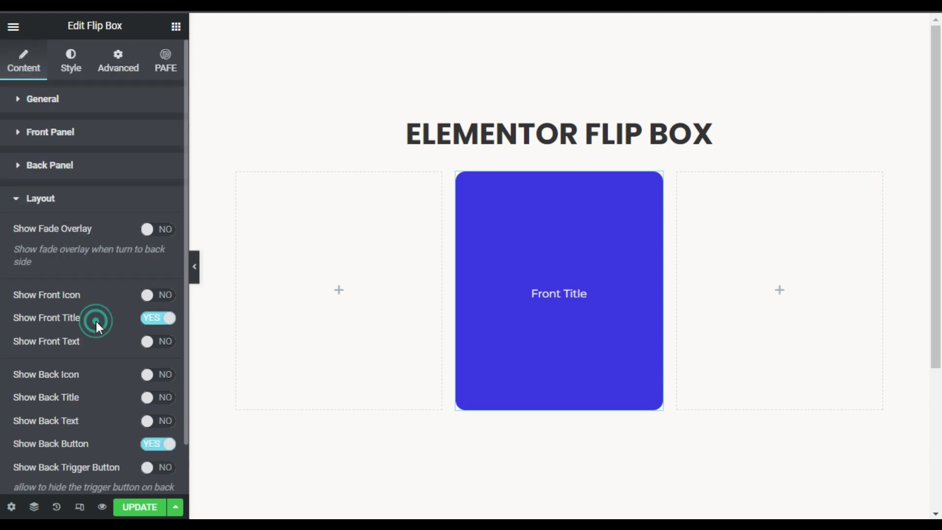
click(70, 59)
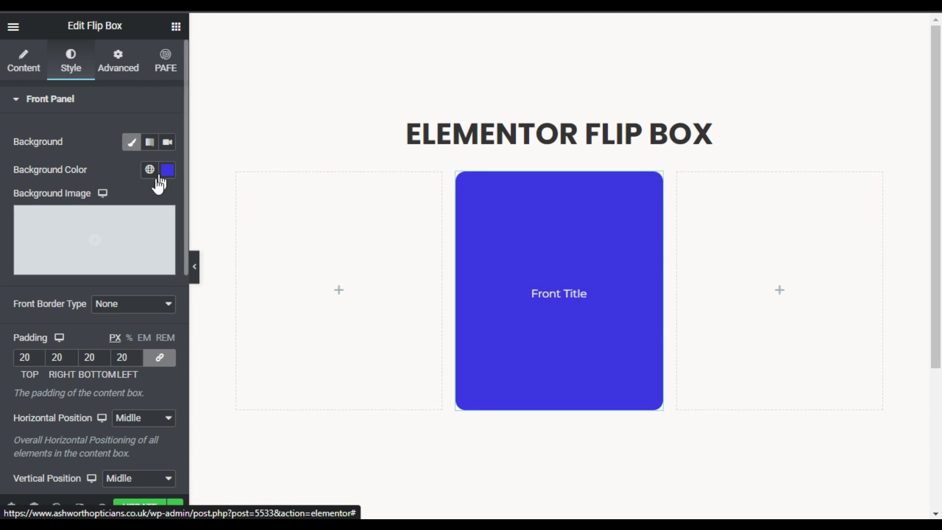
Set space-box3.jpg as the front panel background image, sized to Cover.
click(80, 263)
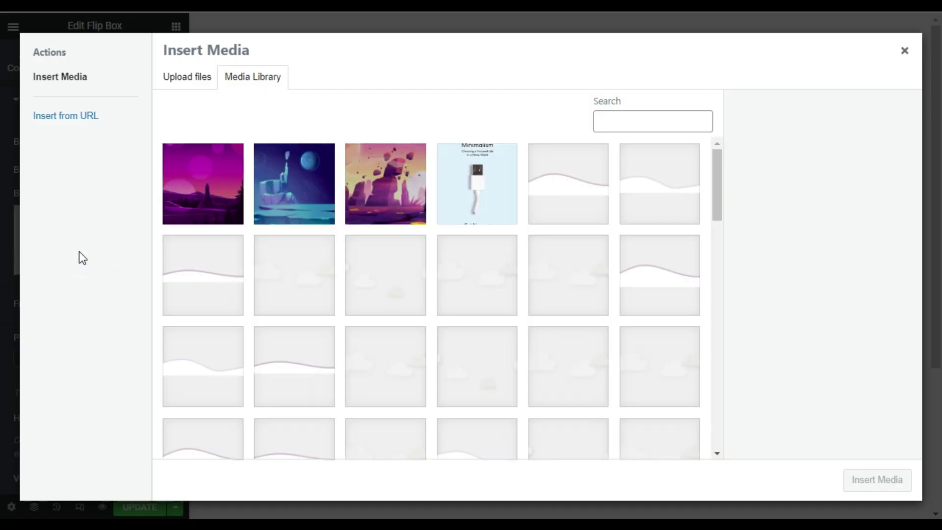
click(169, 189)
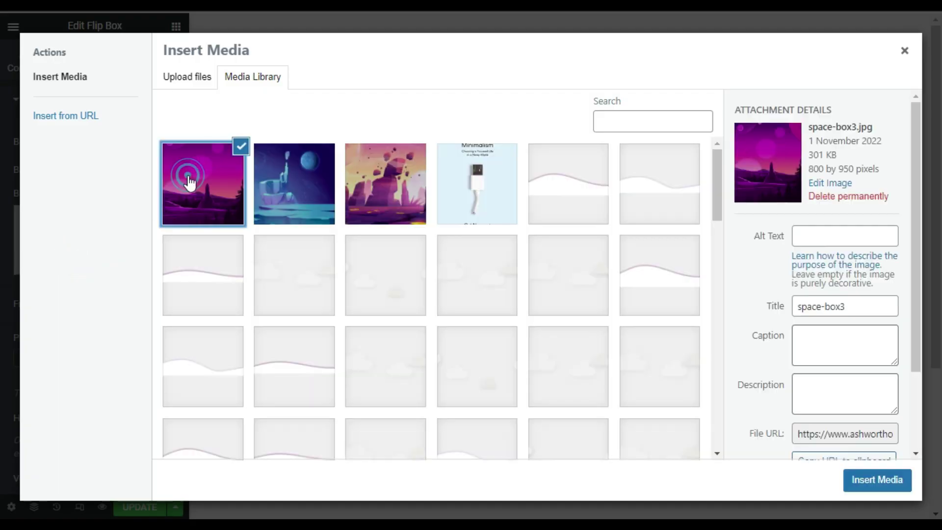
click(891, 479)
click(133, 377)
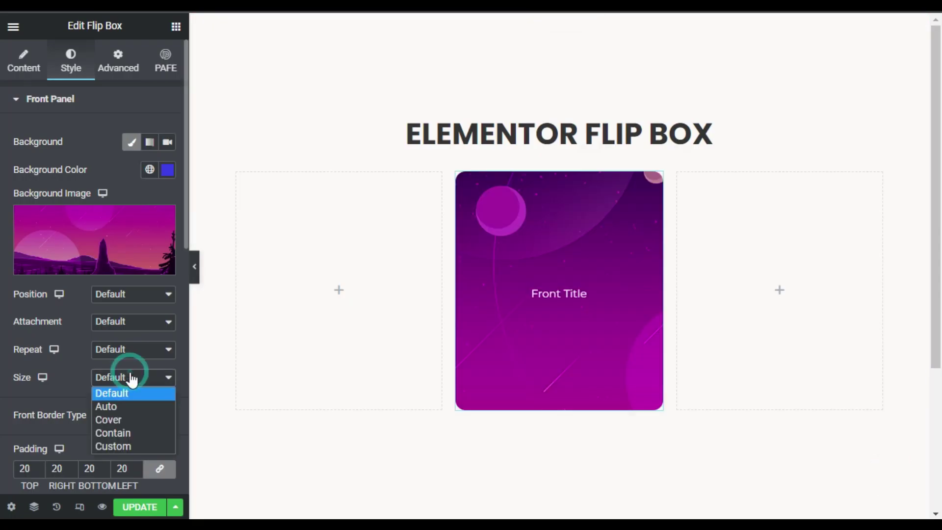
click(132, 418)
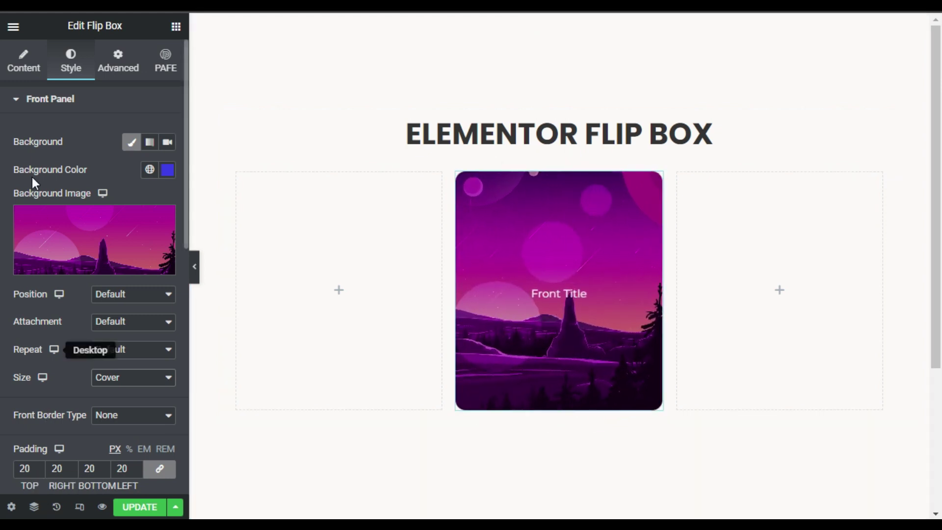
click(49, 103)
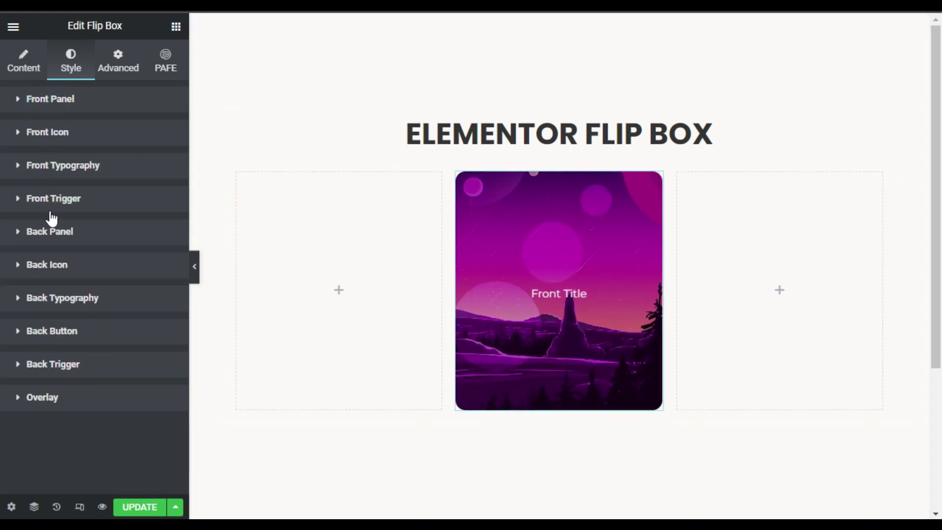
Colour the flip box back panel bright purple #BD1FE7.
click(51, 235)
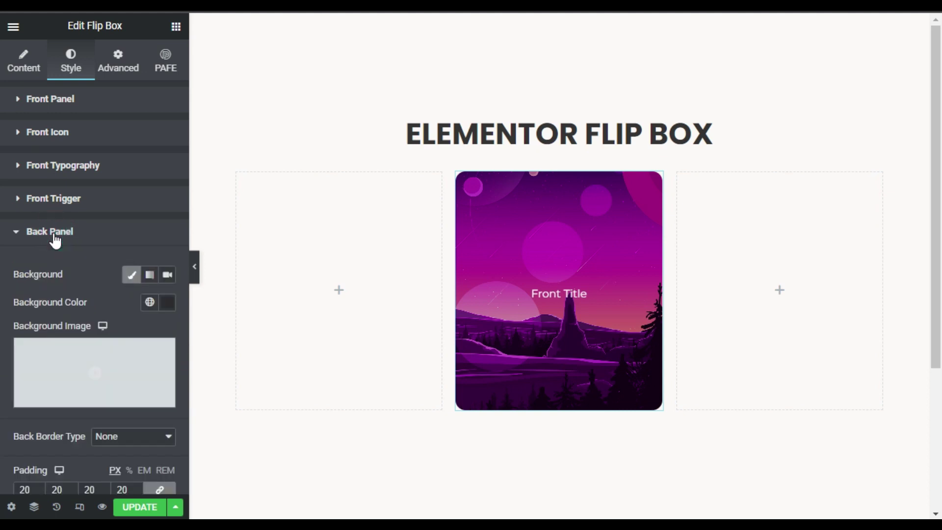
click(165, 302)
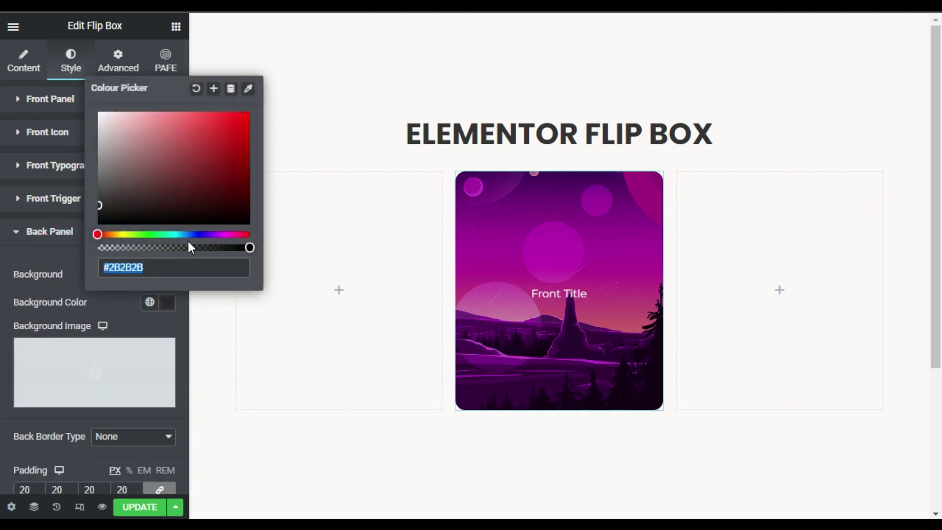
drag(203, 234, 219, 235)
drag(219, 143, 229, 127)
mouse_move(560, 307)
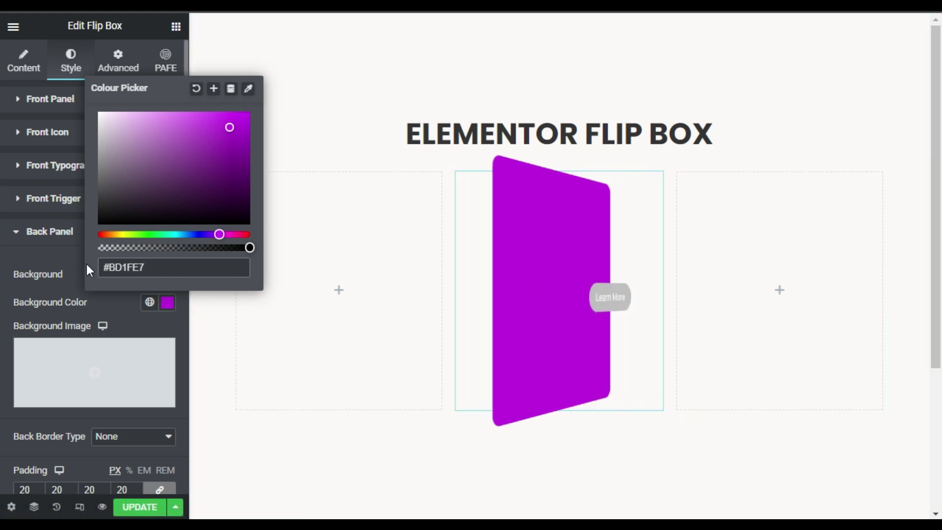
click(36, 240)
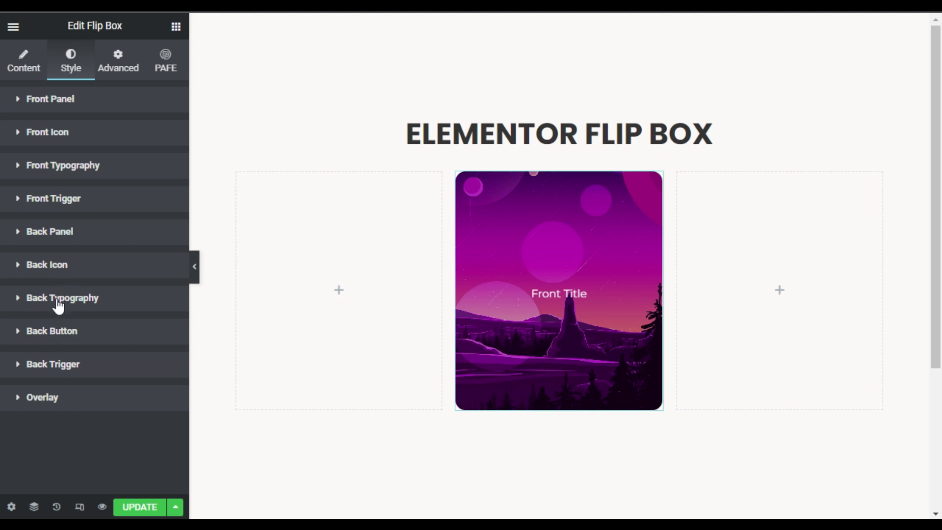
Give the back button a white background that turns black on hover.
click(53, 331)
scroll(143, 368, down, 2)
click(168, 334)
mouse_move(122, 201)
mouse_down()
mouse_move(128, 195)
mouse_move(47, 117)
mouse_up()
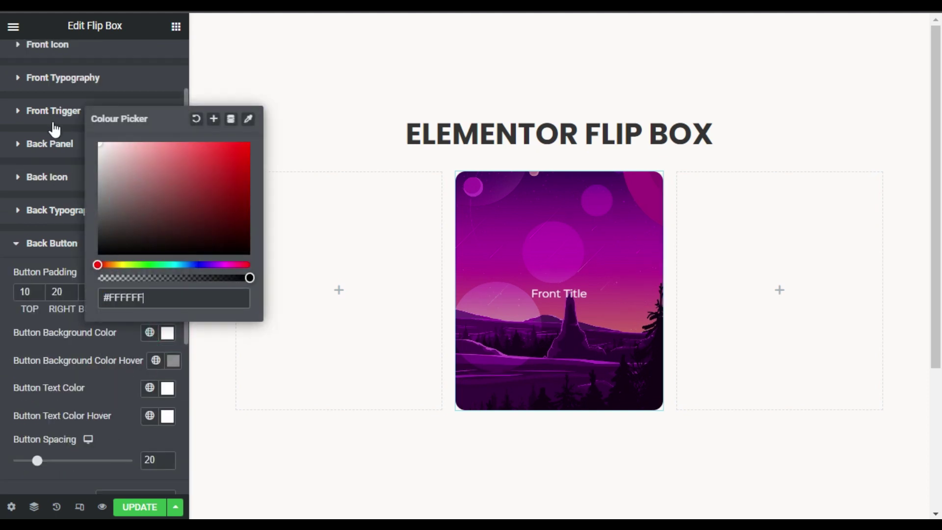
click(174, 360)
mouse_move(134, 273)
mouse_down()
mouse_move(76, 242)
mouse_move(54, 349)
mouse_up()
Make the back button text black, turning white on hover.
click(75, 370)
click(167, 388)
click(123, 241)
drag(103, 275, 76, 343)
click(171, 419)
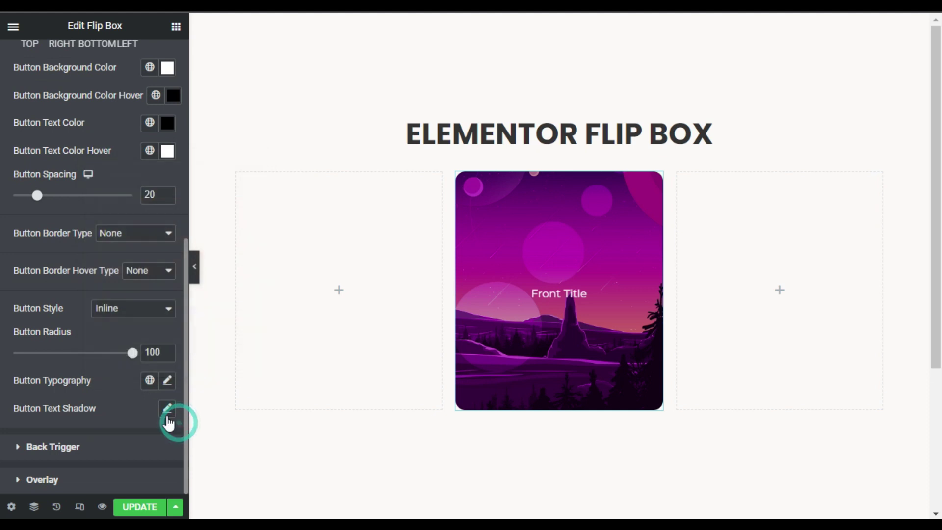
click(96, 223)
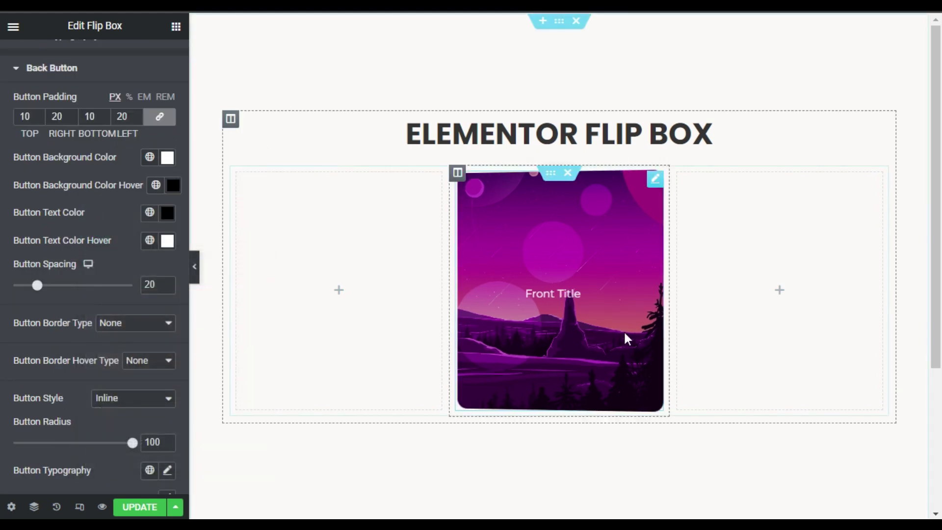
mouse_move(623, 330)
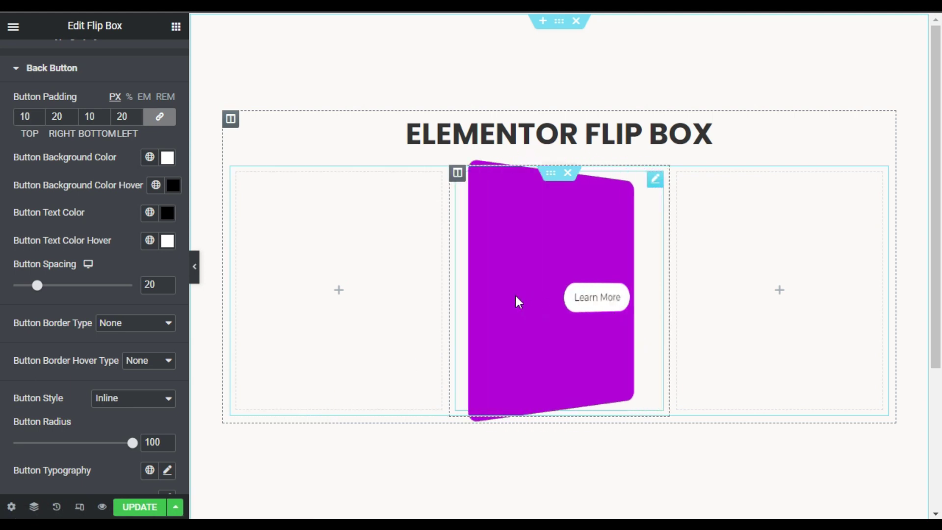
scroll(37, 139, up, 5)
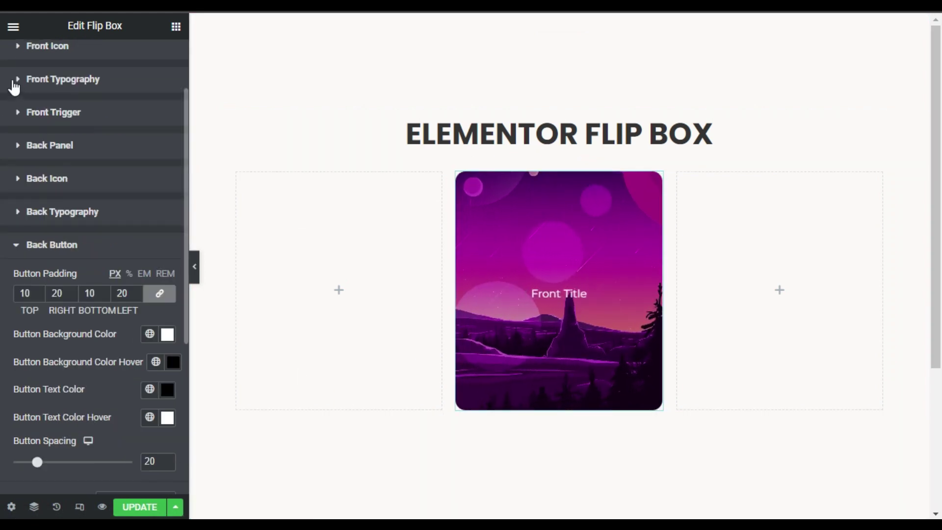
Change the front panel title to 'Flip Left'.
click(17, 58)
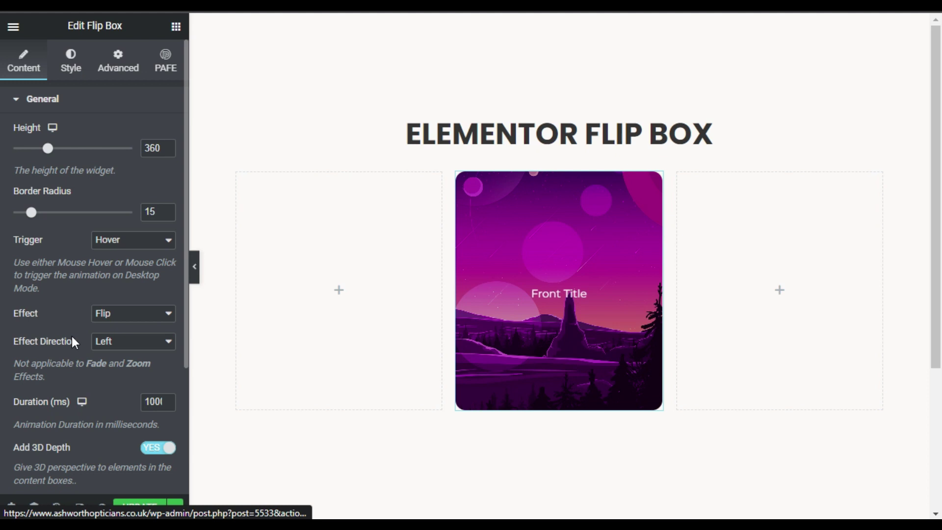
scroll(74, 324, down, 4)
click(65, 380)
triple_click(122, 261)
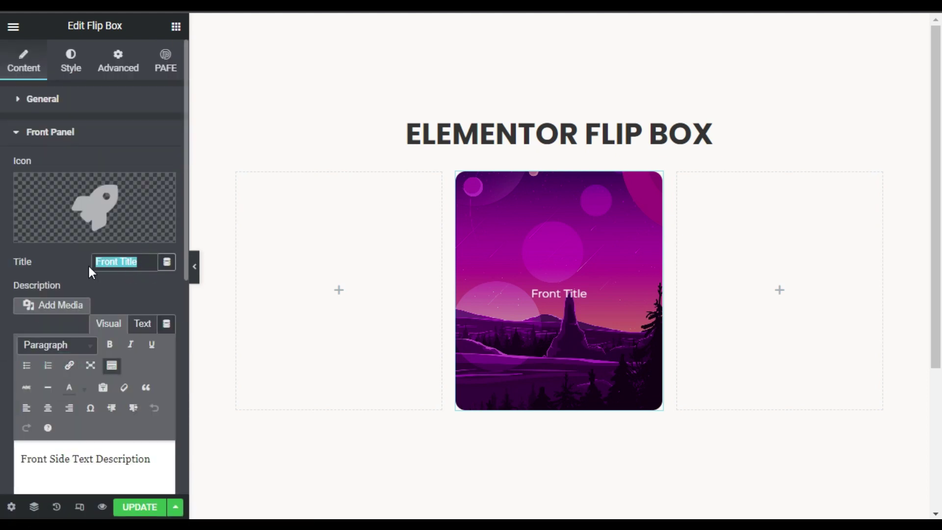
text(Flip Left)
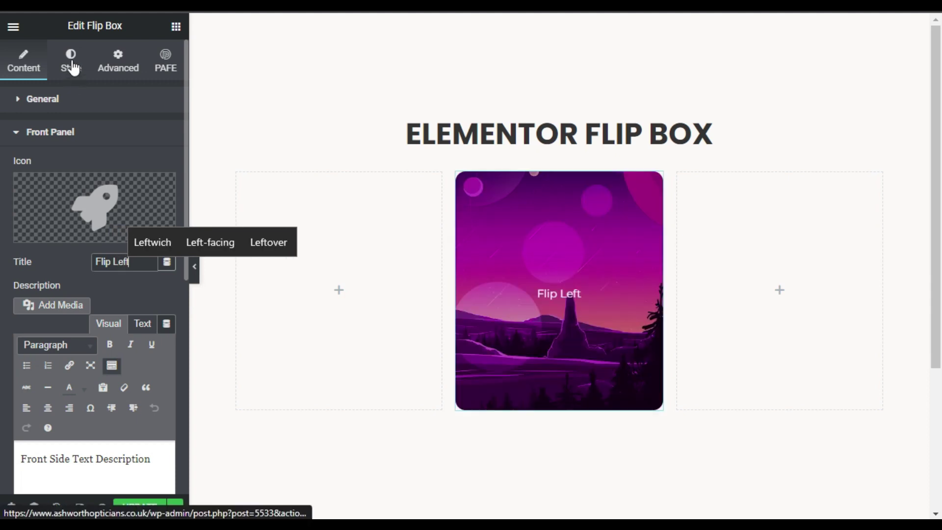
Set the front title typography to 35 px, weight 700, uppercase.
click(70, 63)
scroll(135, 342, down, 10)
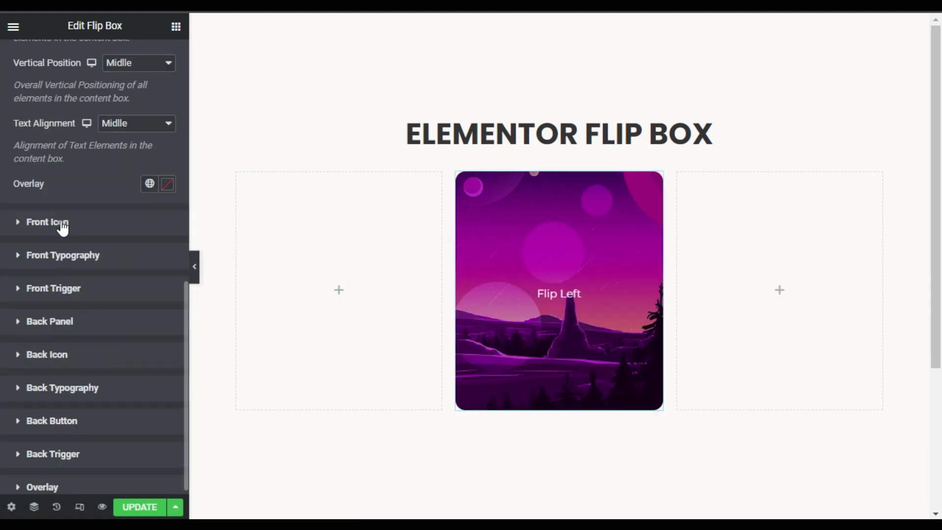
click(62, 256)
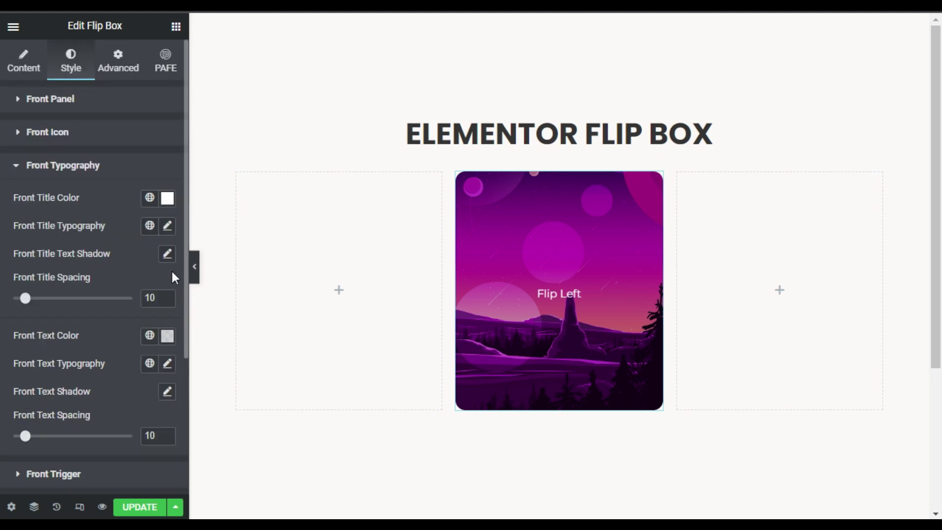
click(167, 227)
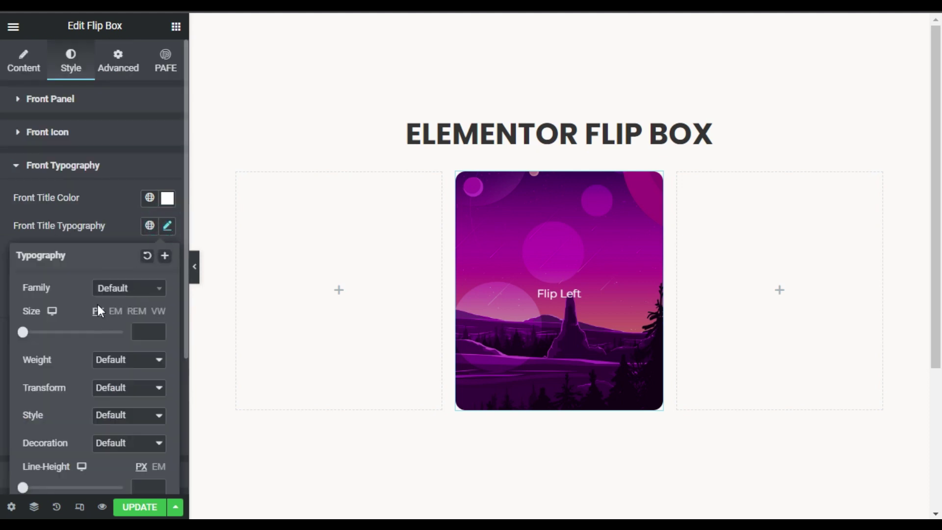
drag(23, 336, 39, 340)
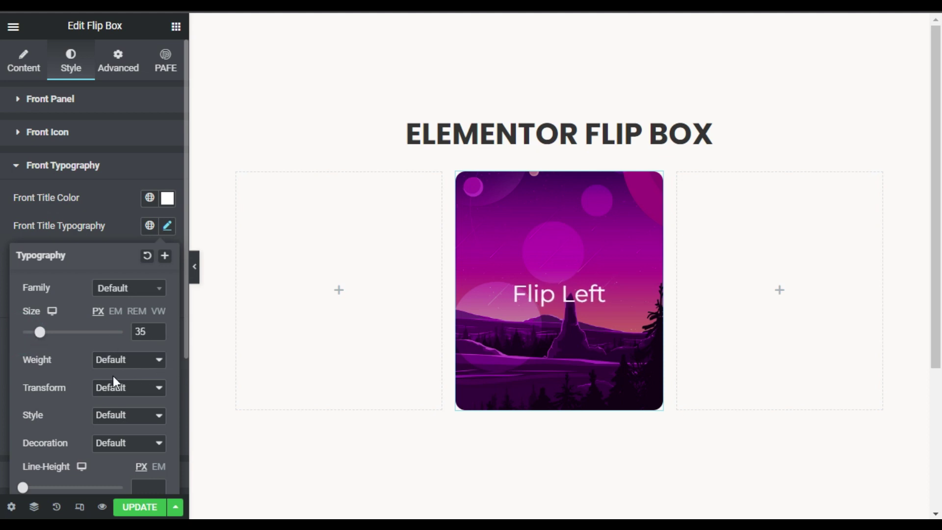
click(116, 361)
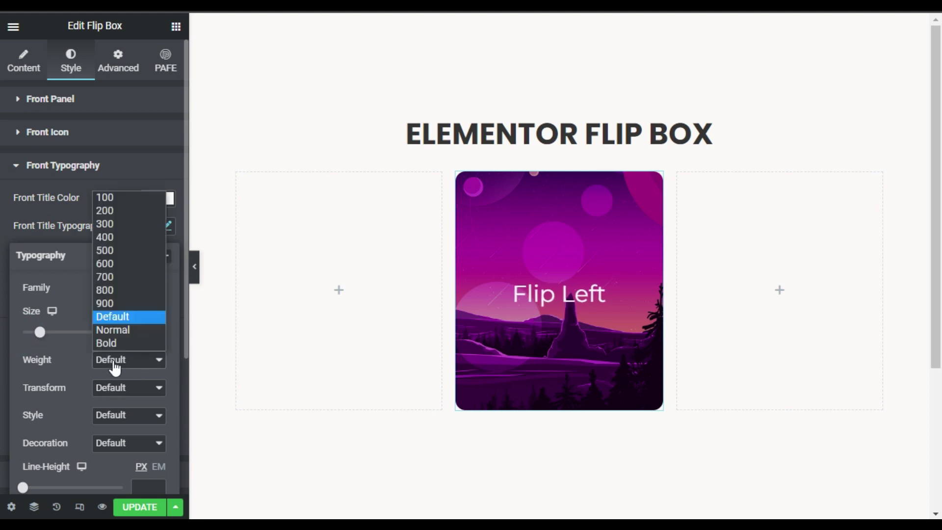
click(119, 274)
scroll(86, 370, down, 2)
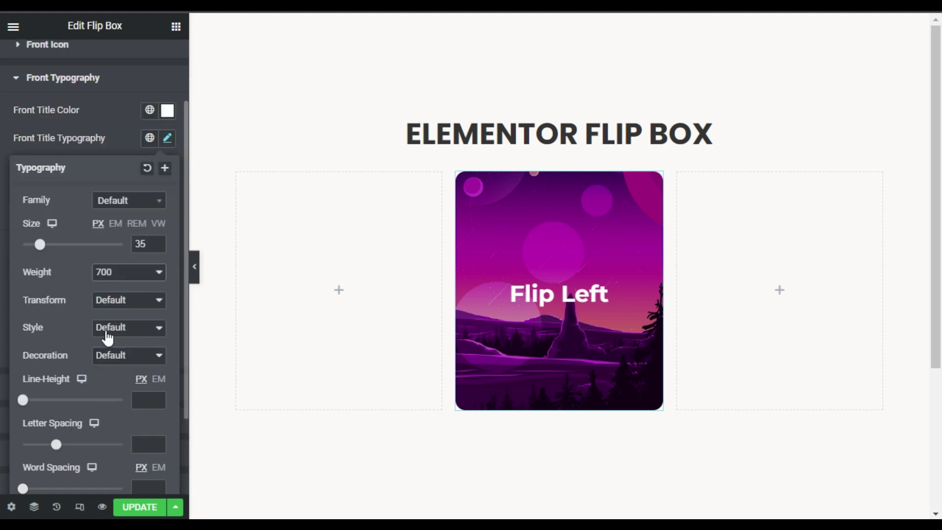
click(111, 302)
click(125, 328)
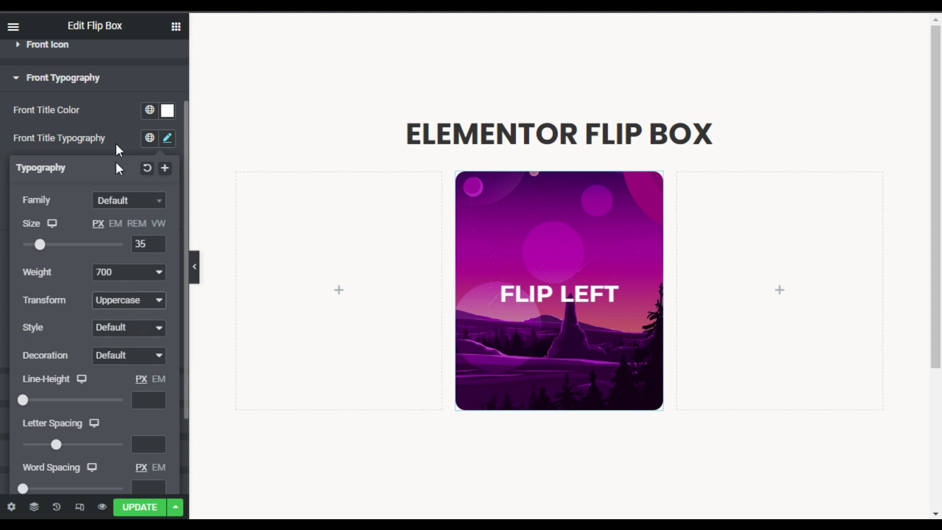
click(122, 143)
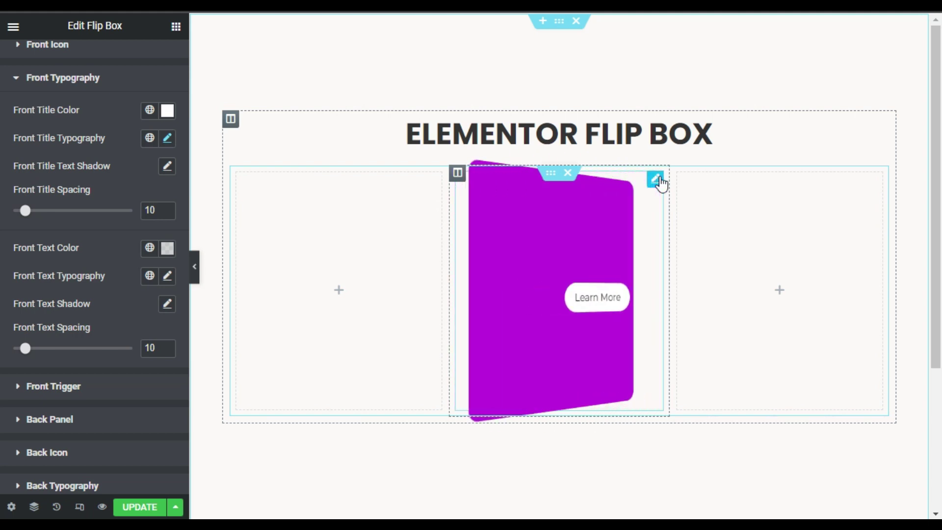
Copy the FLIP LEFT flip box and paste it into the empty right and left columns.
right_click(660, 183)
click(706, 236)
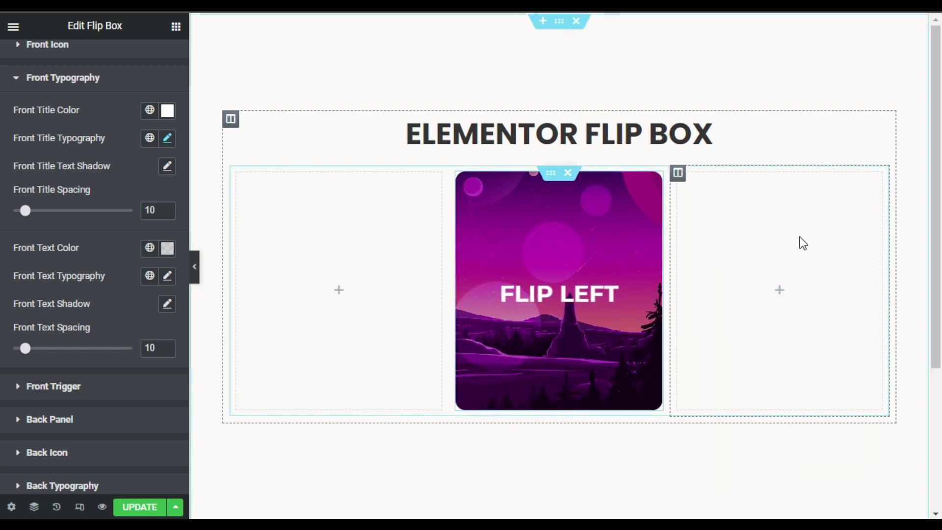
right_click(799, 294)
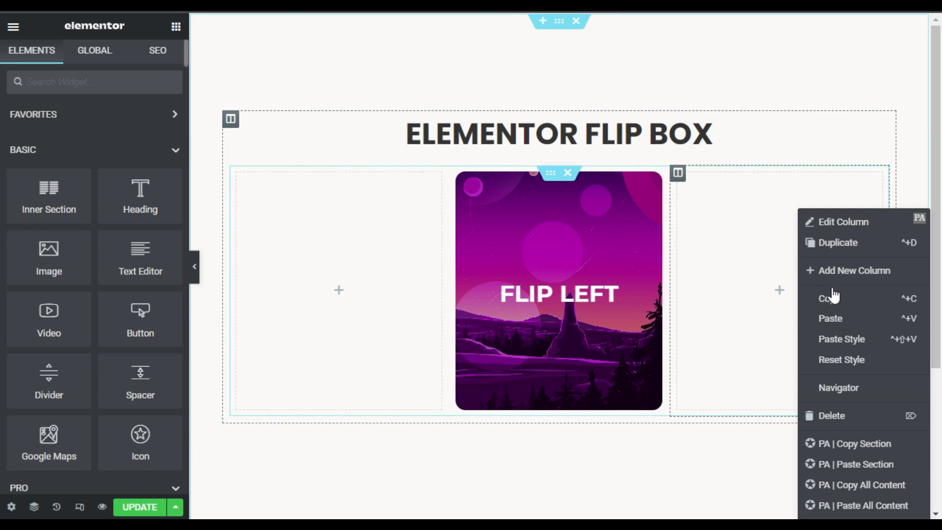
click(836, 319)
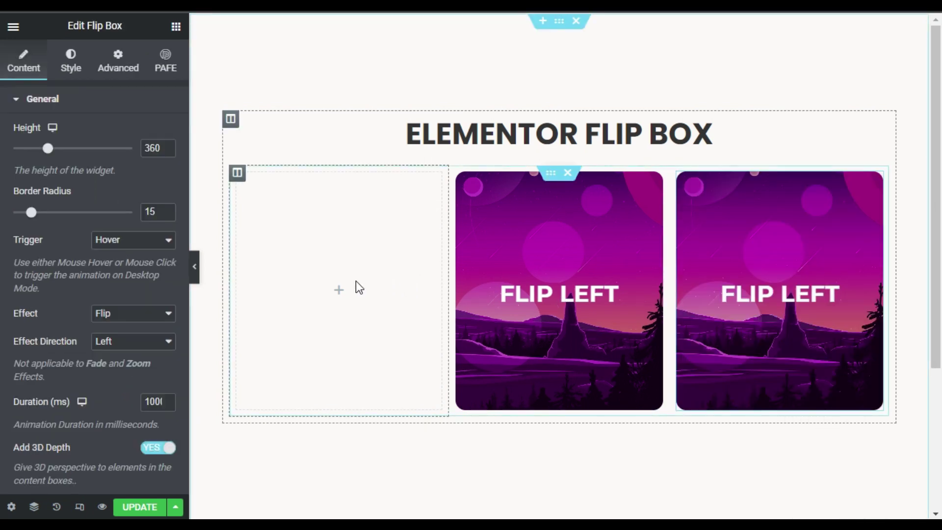
right_click(373, 321)
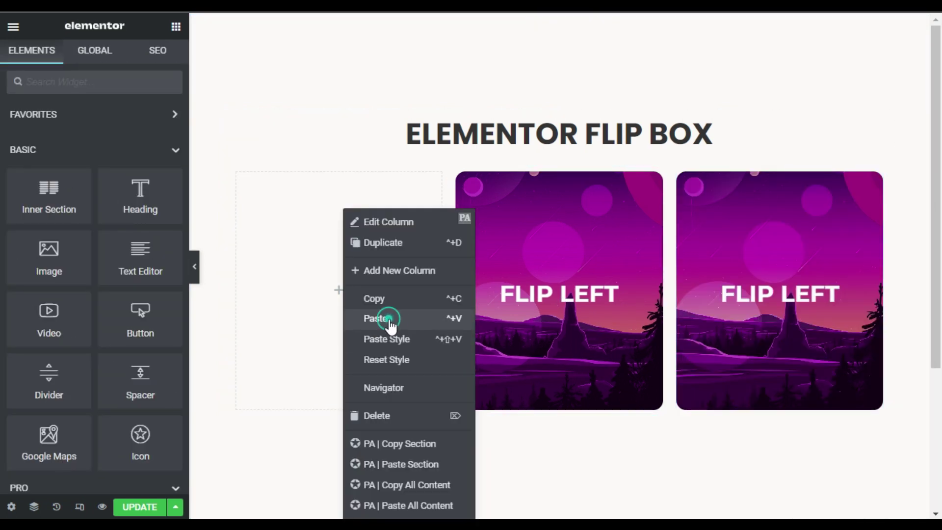
click(390, 321)
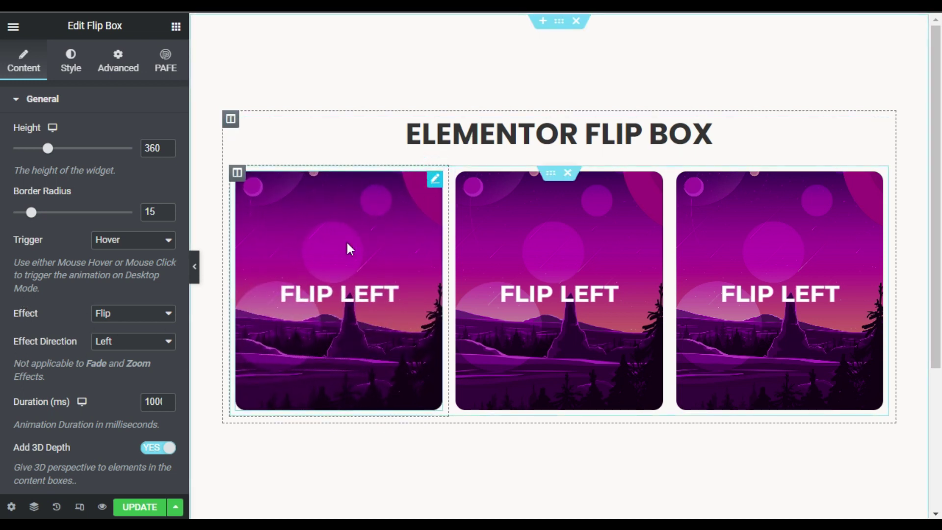
Select the left flip box and adjust its flip direction setting.
click(434, 179)
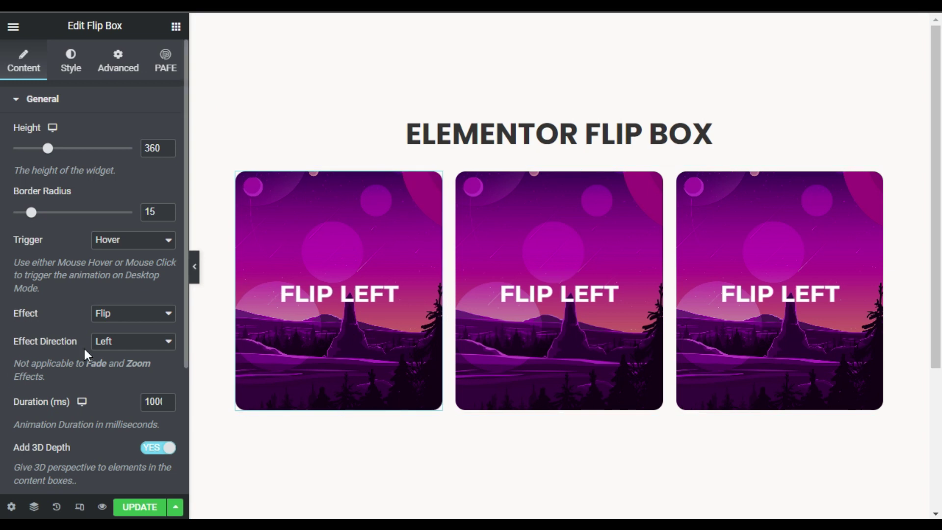
click(131, 369)
scroll(79, 311, down, 4)
Change the left flip box's title from 'Flip Left' to 'Flip Right'.
click(73, 380)
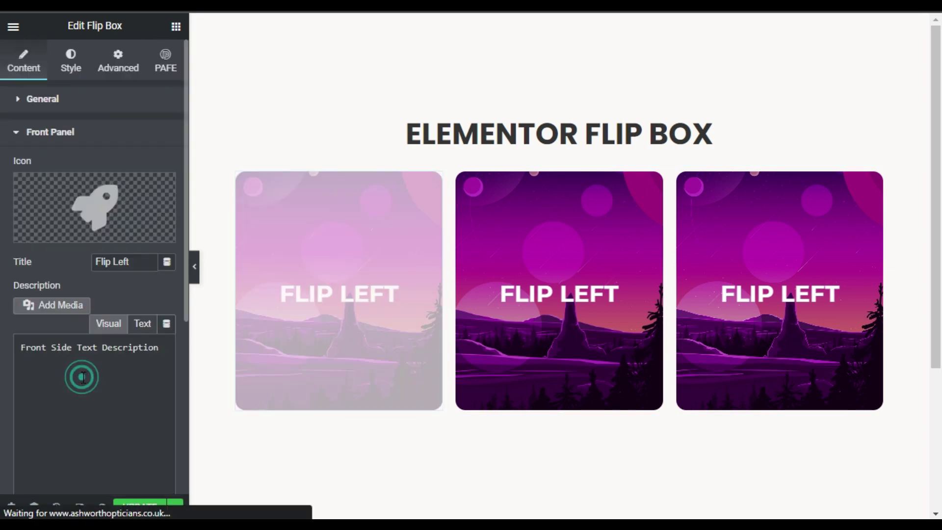
double_click(118, 262)
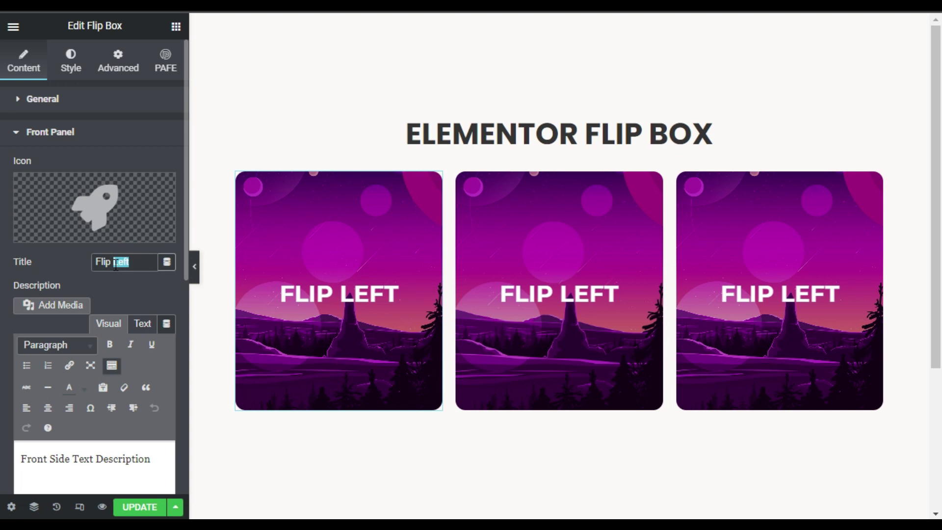
text(Right)
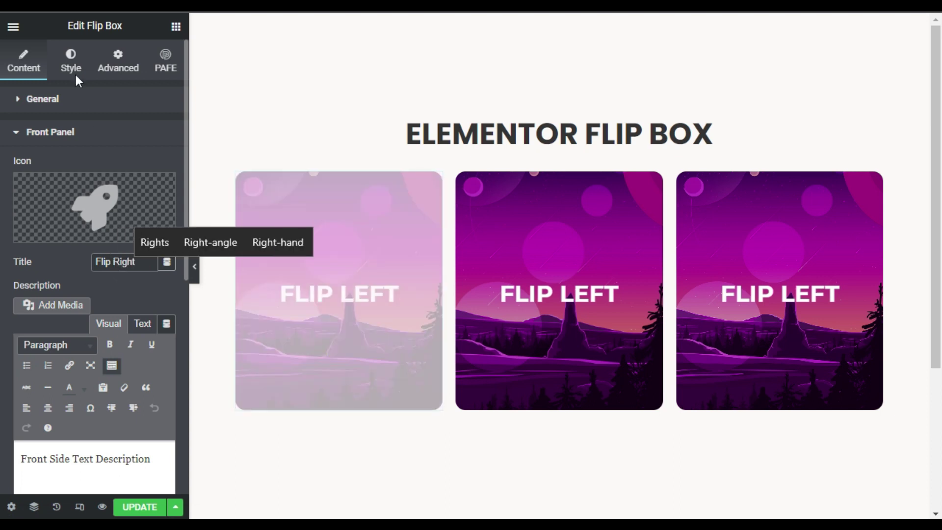
Pick the space-box2 image as the left box's front panel background.
click(69, 60)
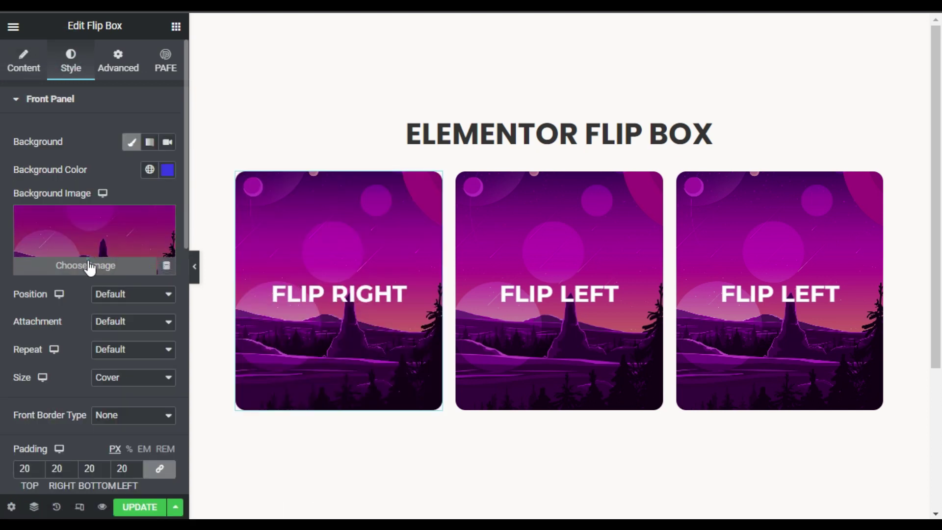
click(89, 266)
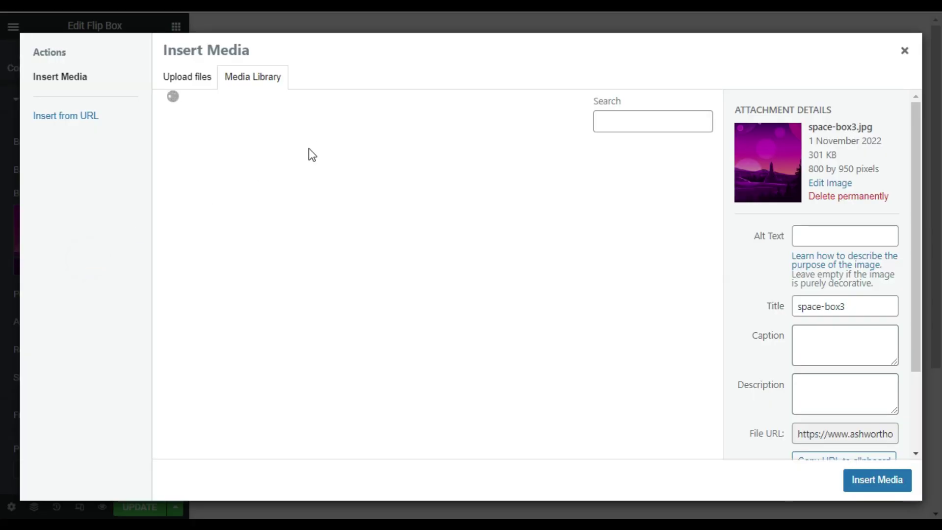
click(294, 183)
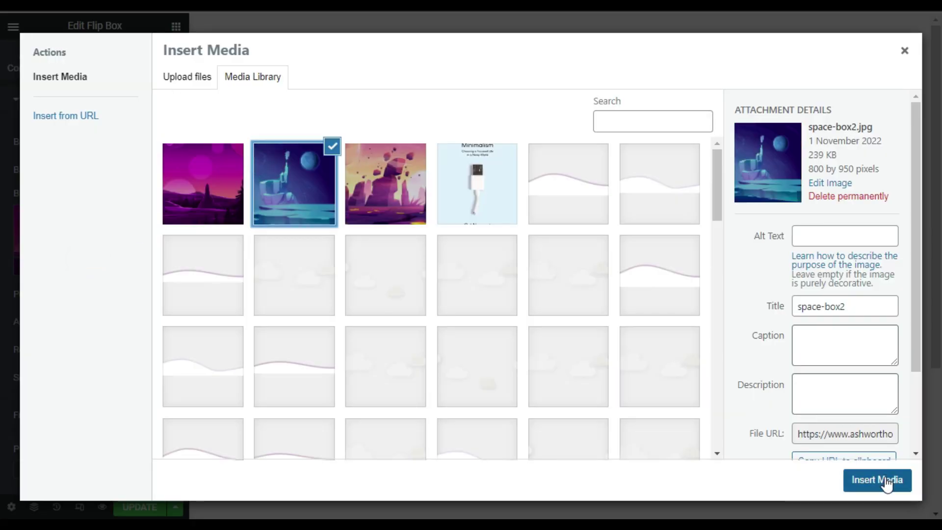